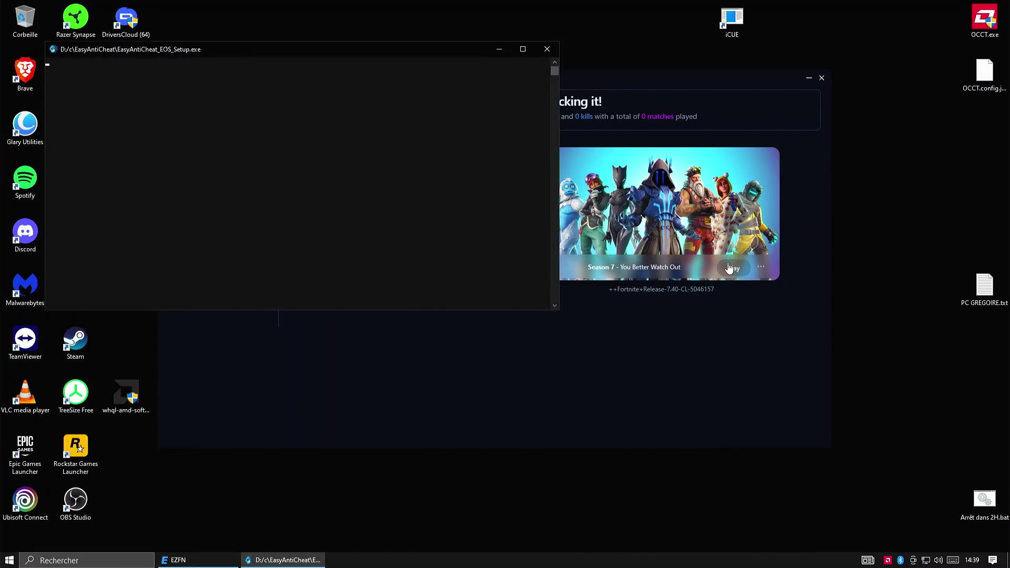
- Close the EZFN launcher window to return to the desktop
{"action": "key", "text": "Left"}
{"action": "key", "text": "space"}
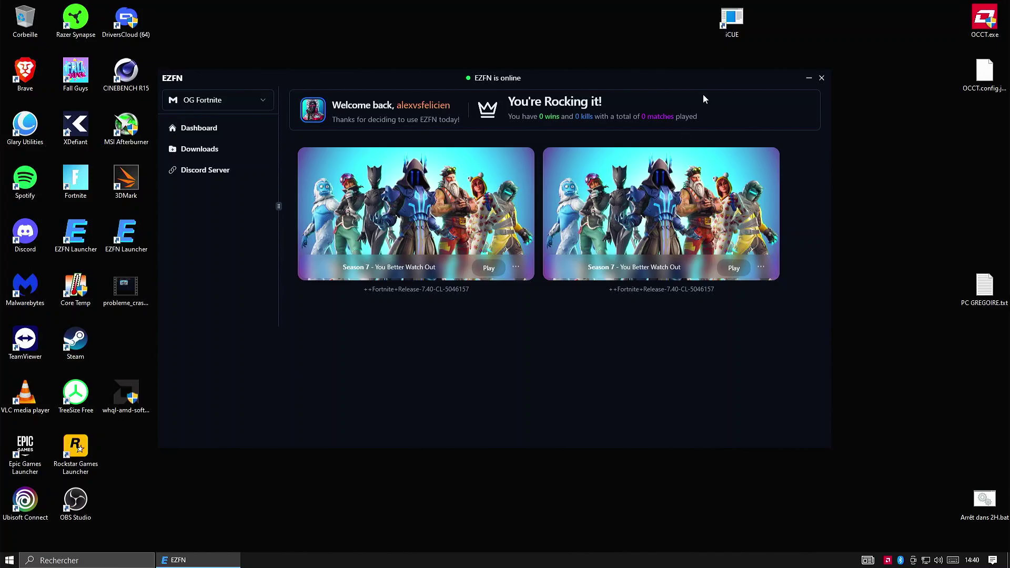
{"action": "left_click", "coordinate": [822, 79]}
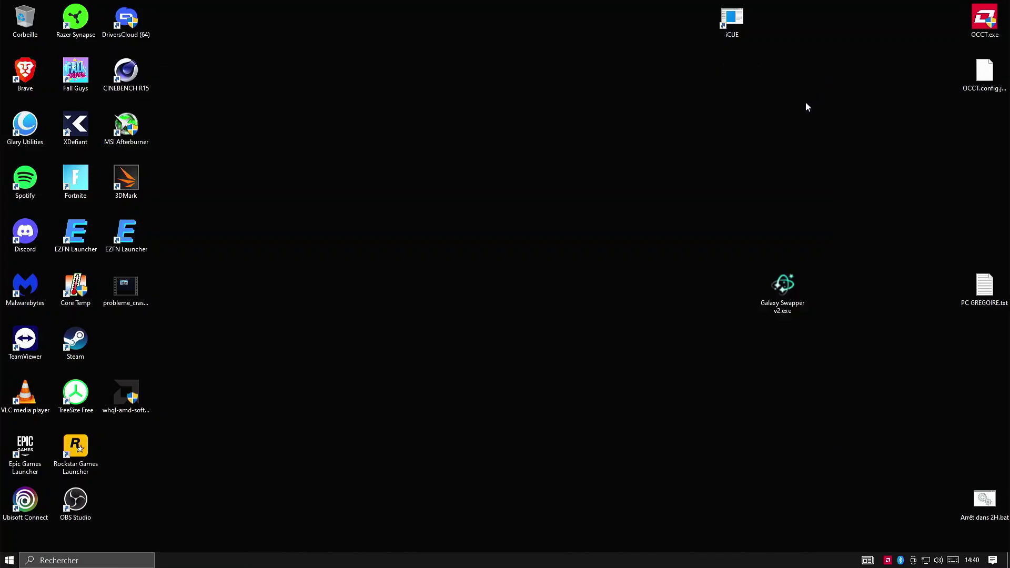
- Move Galaxy Swapper v2.exe beside the PC GREGOIRE.txt icon column and the AMD Adrenalin 24.5.1 installer to the middle of the desktop
{"action": "left_click_drag", "start_coordinate": [794, 306], "coordinate": [824, 269]}
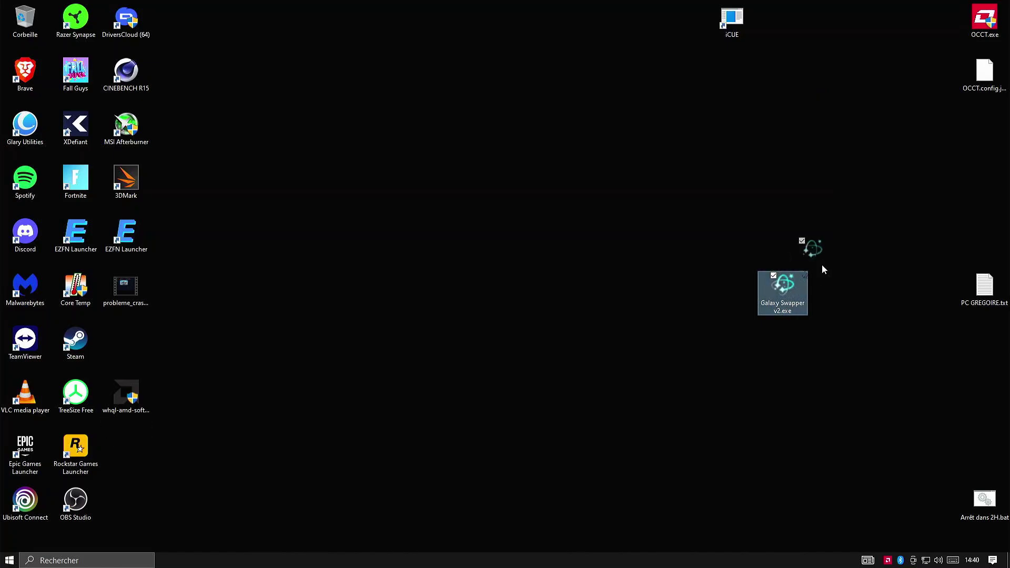
{"action": "left_click_drag", "start_coordinate": [957, 206], "coordinate": [956, 204]}
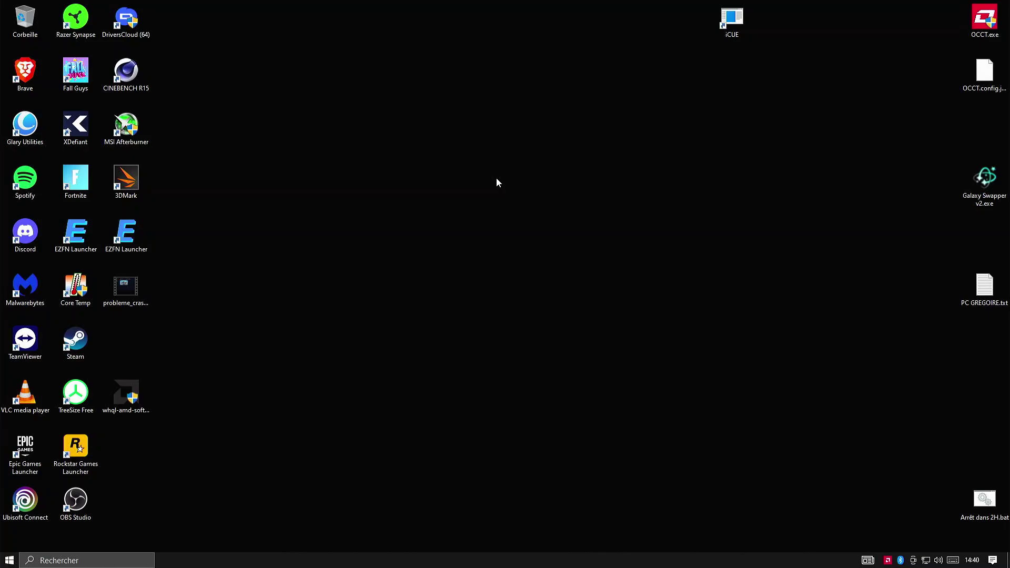
{"action": "left_click_drag", "start_coordinate": [126, 393], "coordinate": [481, 289]}
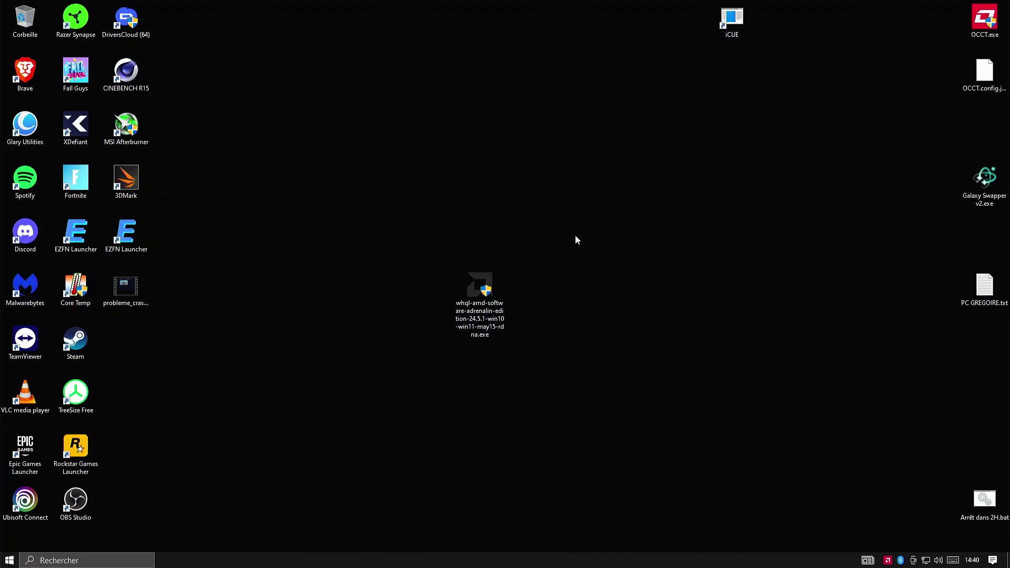
{"action": "left_click_drag", "start_coordinate": [574, 234], "coordinate": [452, 337]}
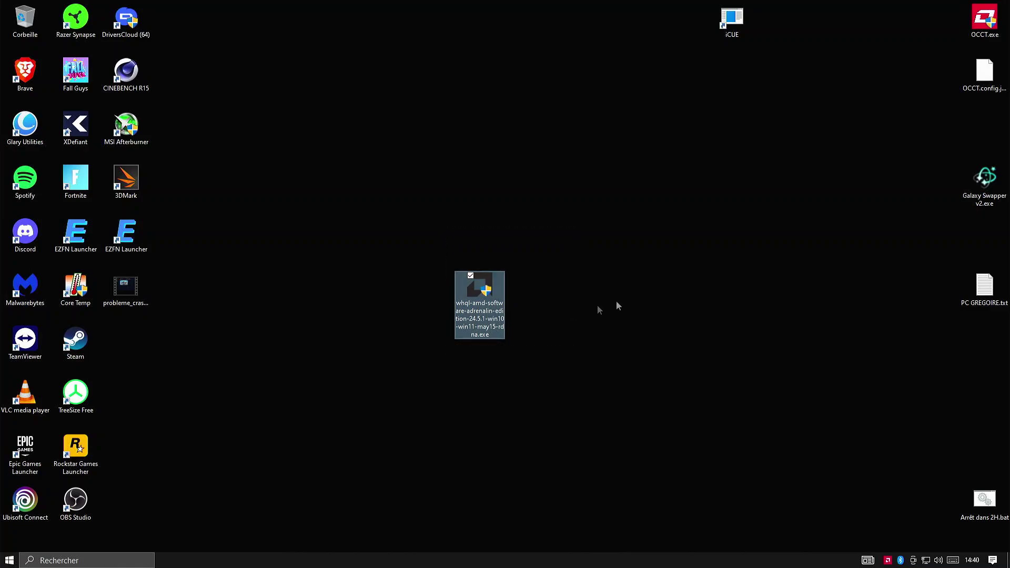
{"action": "left_click", "coordinate": [619, 301]}
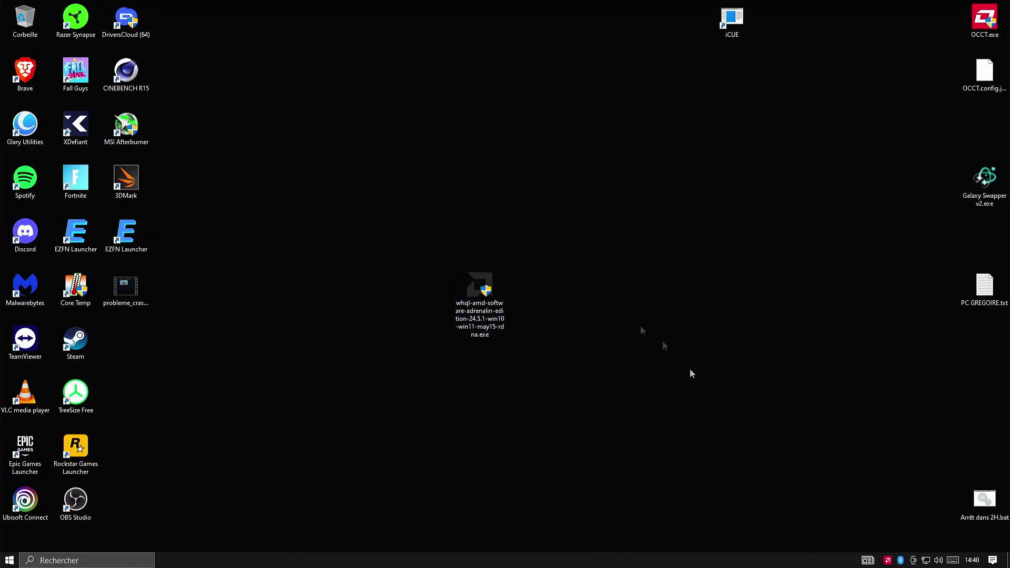
{"action": "left_click_drag", "start_coordinate": [746, 448], "coordinate": [481, 212]}
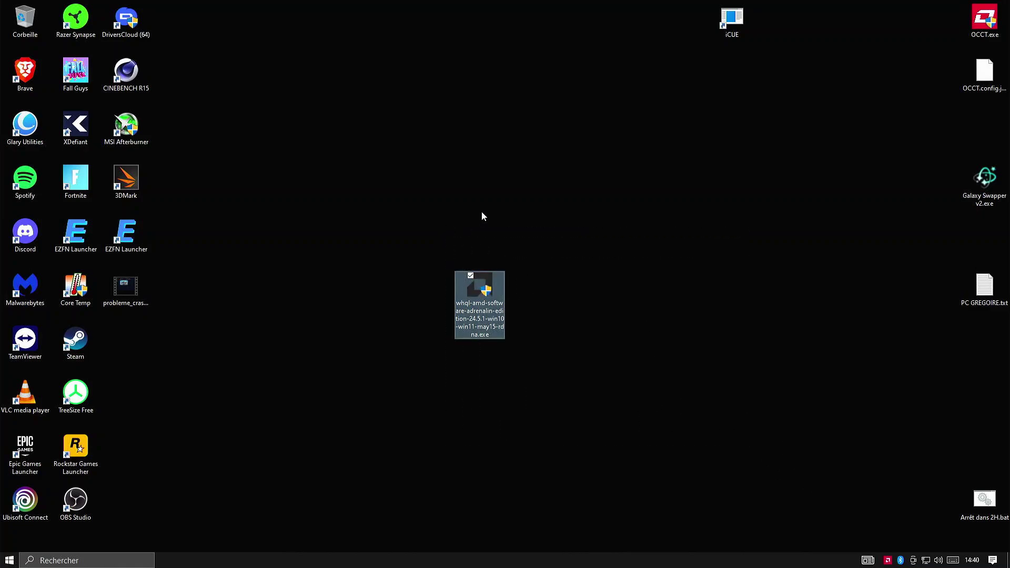
{"action": "left_click", "coordinate": [481, 211]}
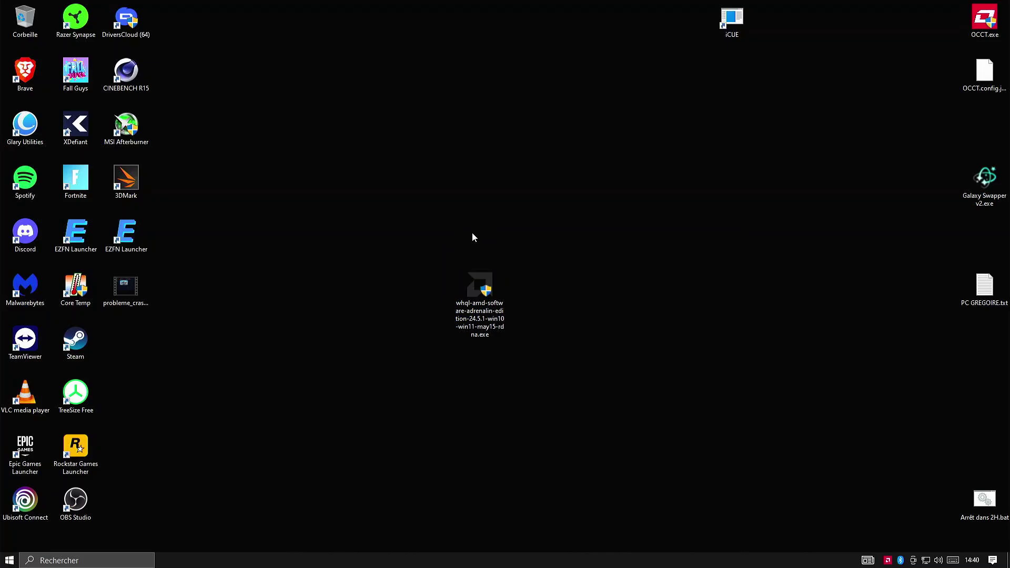
{"action": "left_click_drag", "start_coordinate": [395, 226], "coordinate": [526, 344]}
{"action": "left_click", "coordinate": [633, 297]}
{"action": "double_click", "coordinate": [25, 71]}
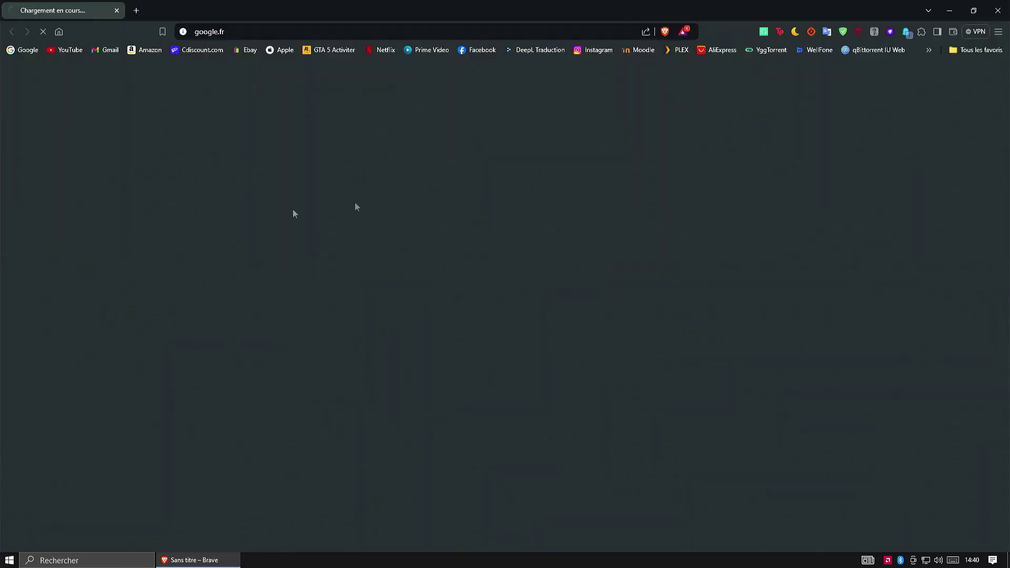
{"action": "left_click", "coordinate": [950, 10]}
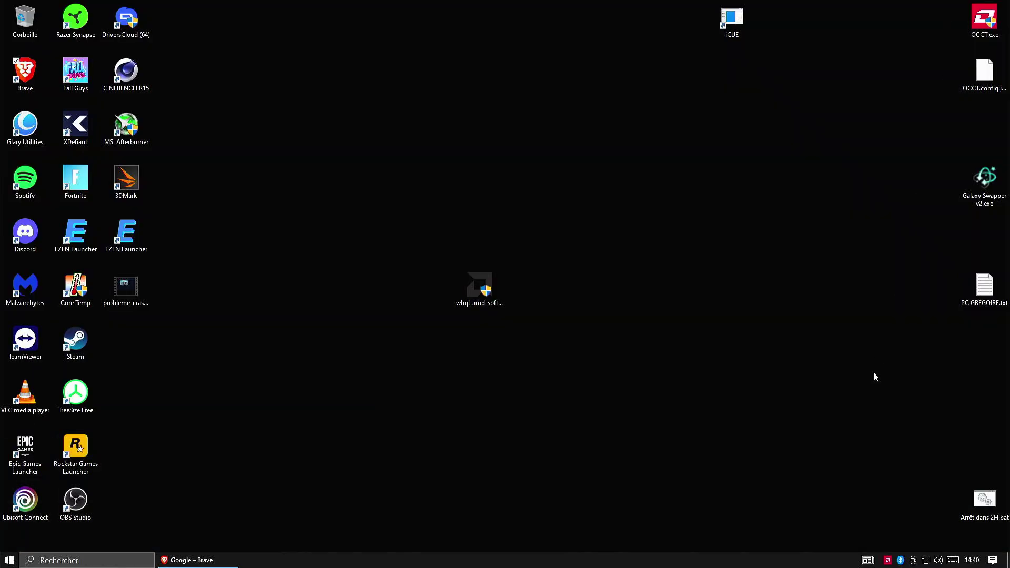
- Check the installed AMD Software: Adrenalin Edition version in its system settings and compare it with the 24.5.1 installer on the desktop
{"action": "right_click", "coordinate": [888, 561]}
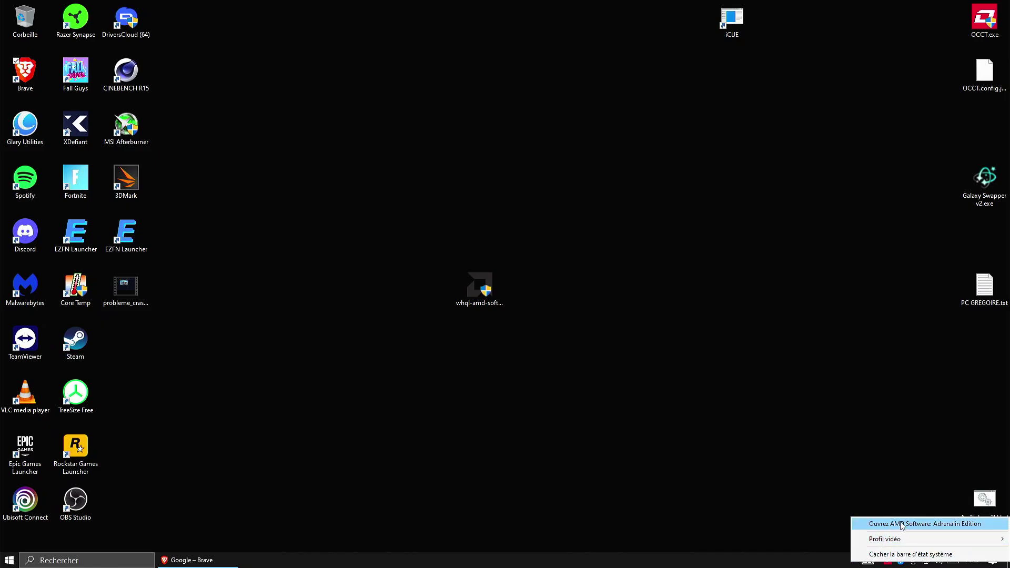
{"action": "left_click", "coordinate": [901, 524]}
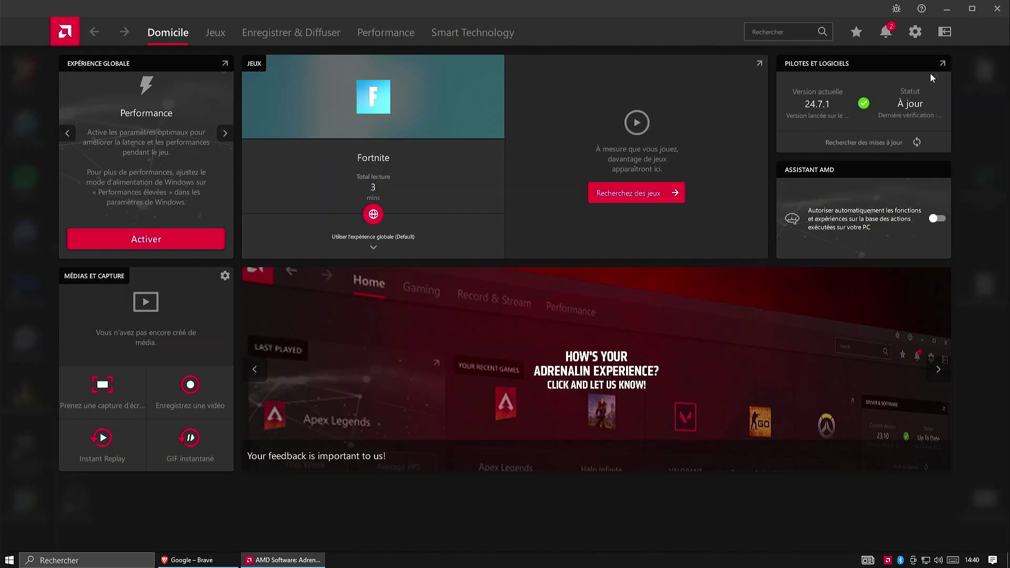
{"action": "left_click", "coordinate": [943, 64]}
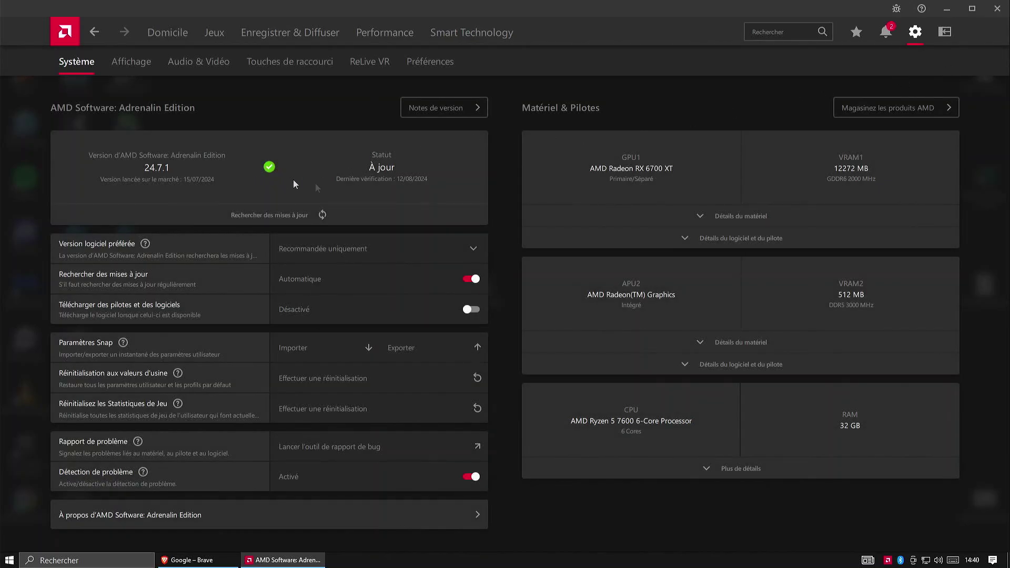
{"action": "left_click", "coordinate": [270, 212]}
{"action": "left_click", "coordinate": [996, 9]}
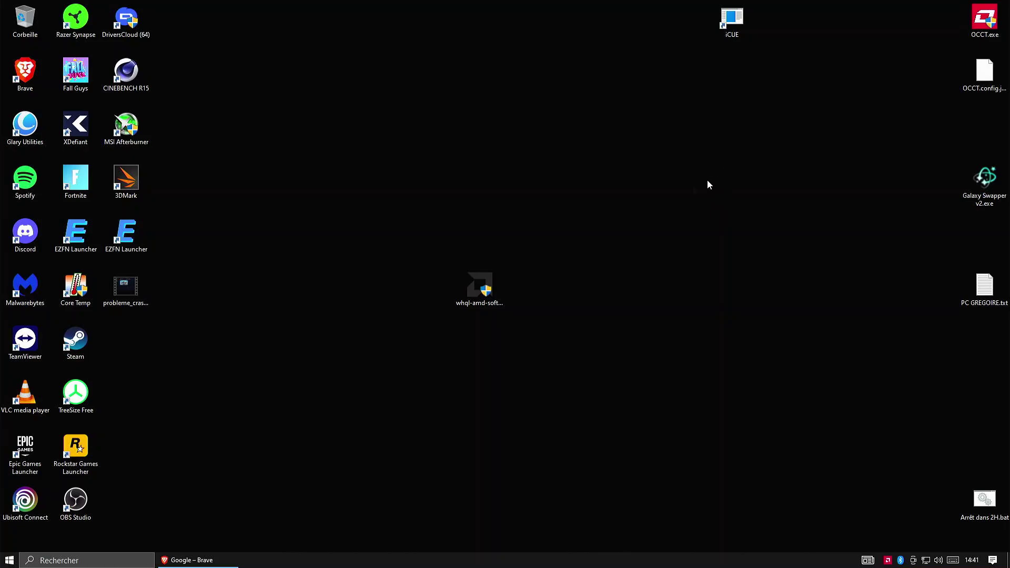
{"action": "left_click", "coordinate": [479, 286]}
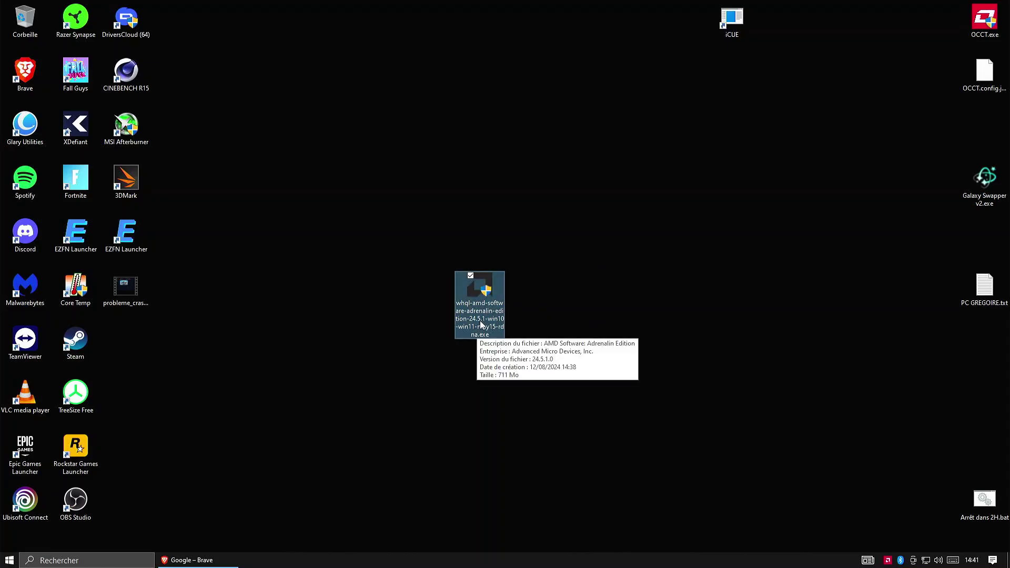
{"action": "left_click", "coordinate": [542, 282]}
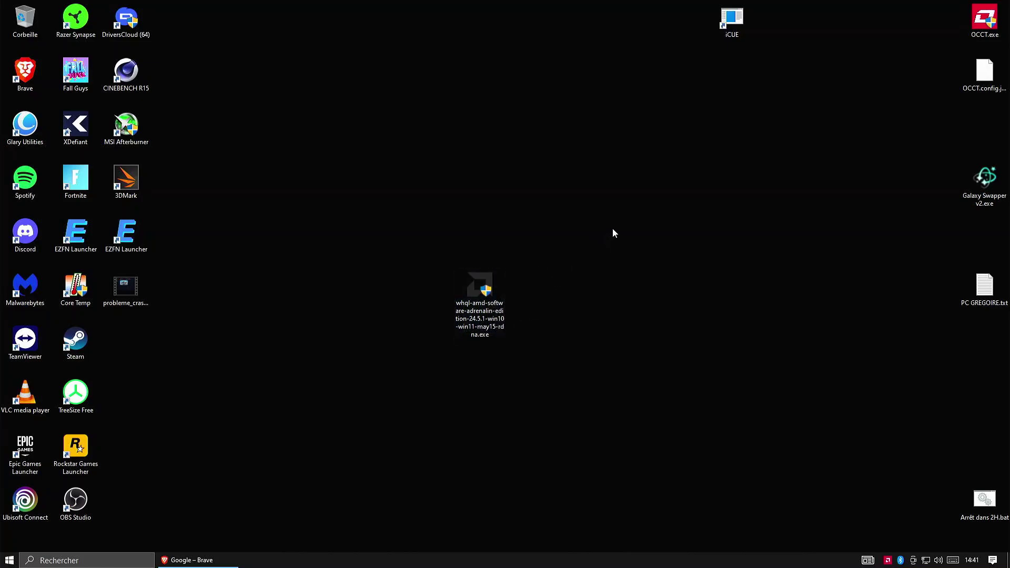
- Open a maximized Brave window and search Google for "ddu"
{"action": "double_click", "coordinate": [22, 79]}
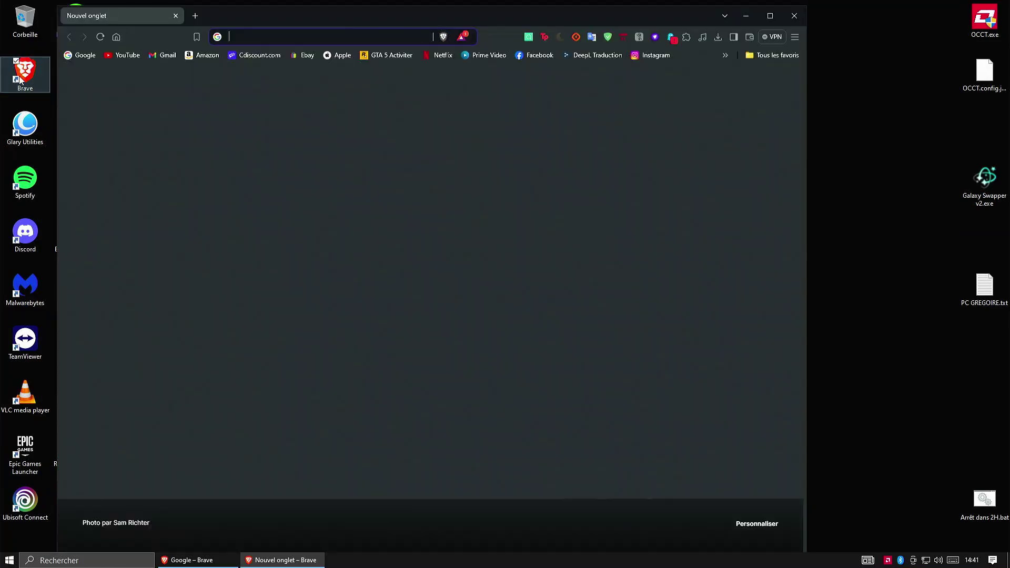
{"action": "double_click", "coordinate": [382, 24]}
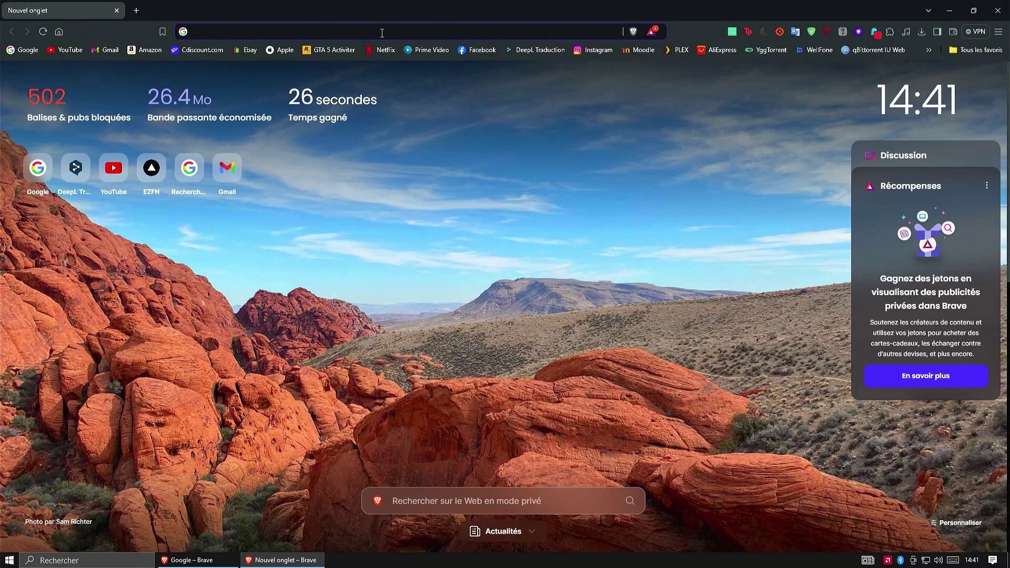
{"action": "left_click", "coordinate": [18, 52]}
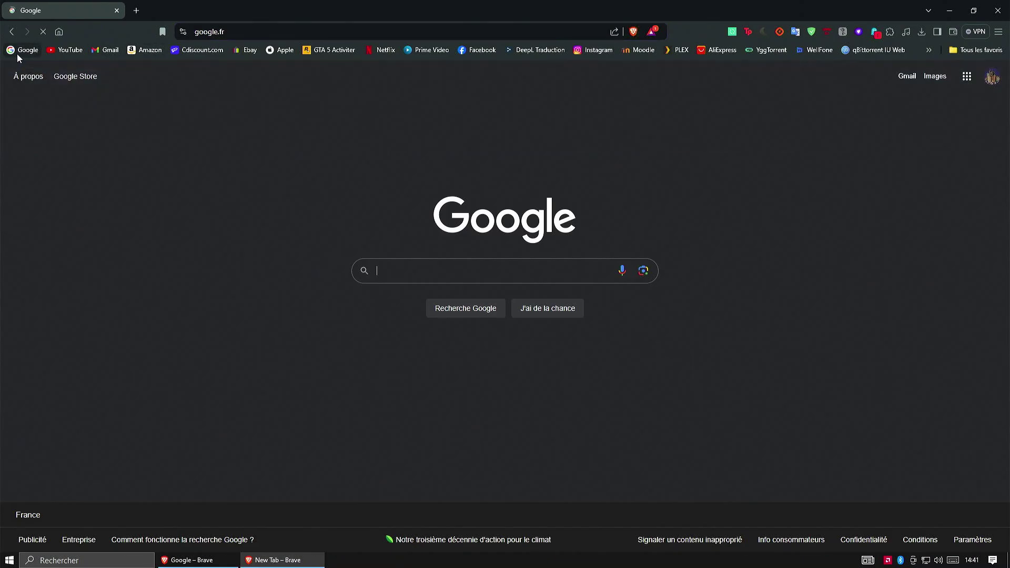
{"action": "type", "text": "ddu"}
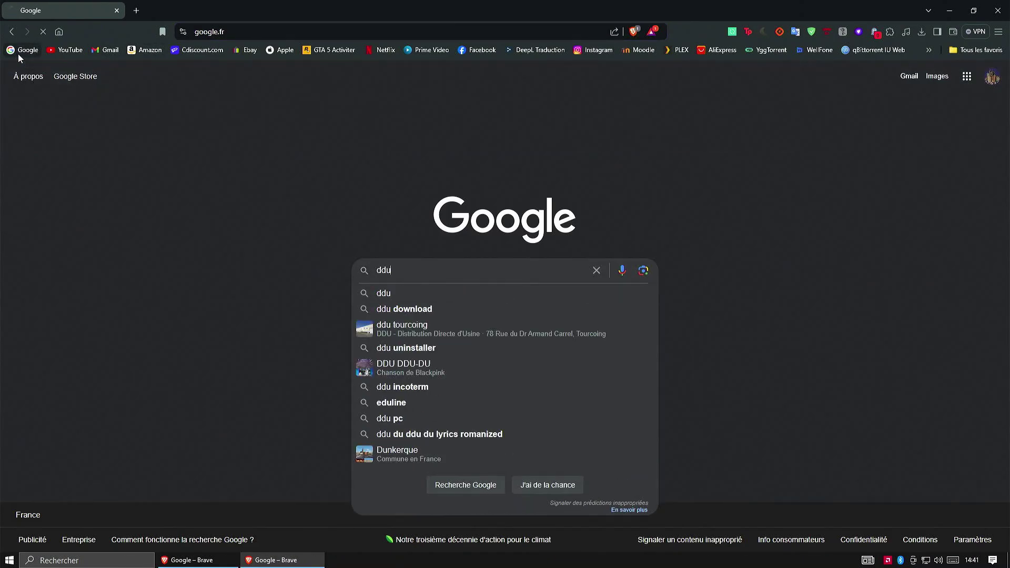
{"action": "key", "text": "Return"}
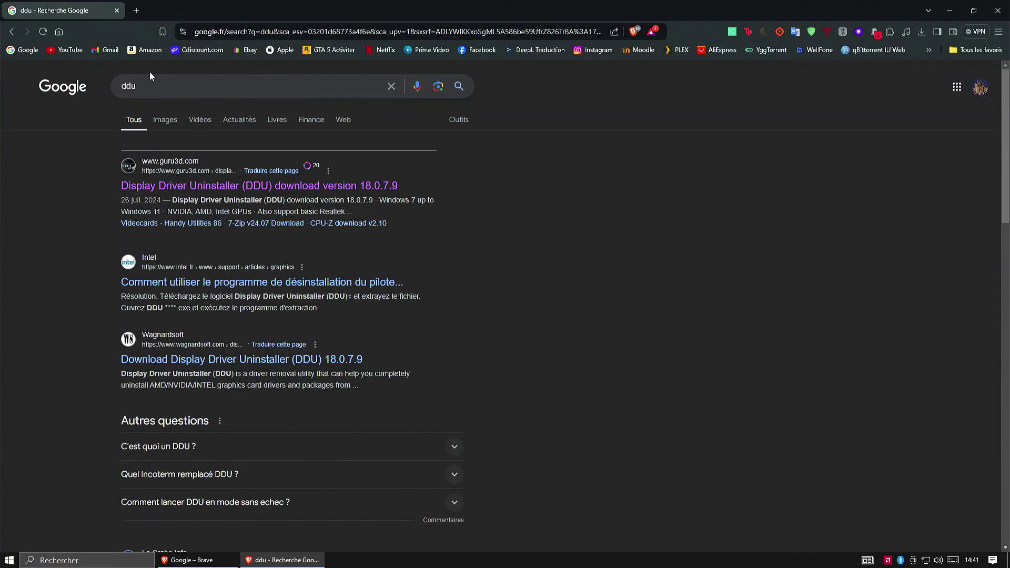
- Download Display Driver Uninstaller 18.0.7.9 from Guru3D's EU mirror to the Bureau folder as [Guru3D.com]-DDU.zip and close the browser window
{"action": "left_click", "coordinate": [164, 190]}
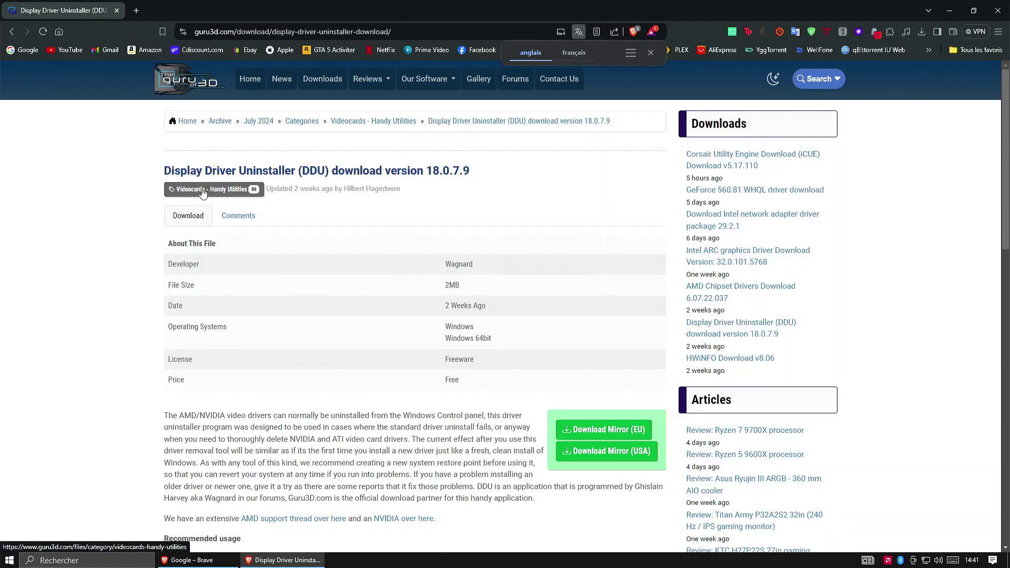
{"action": "key", "text": "alt+Left"}
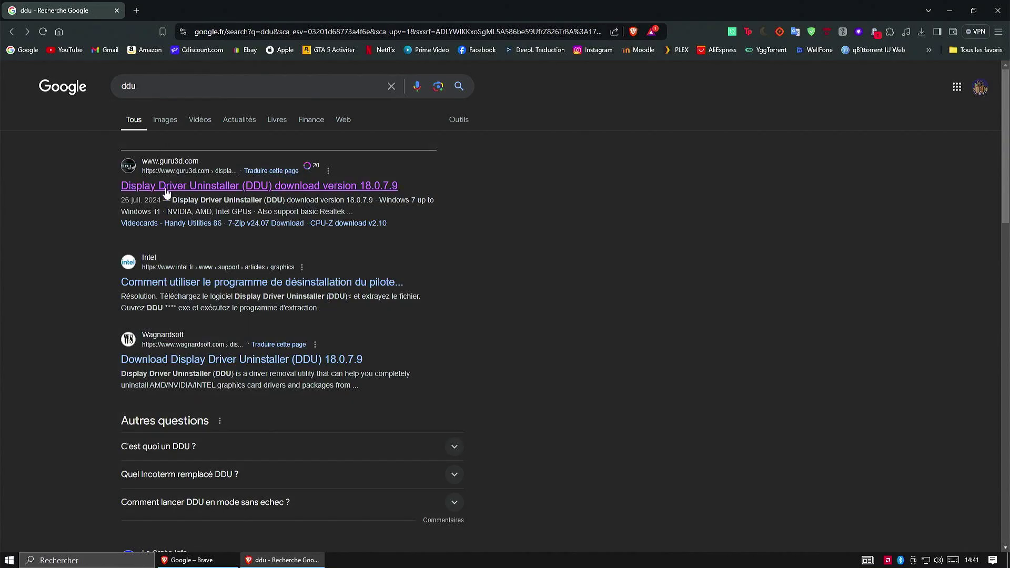
{"action": "left_click", "coordinate": [163, 187]}
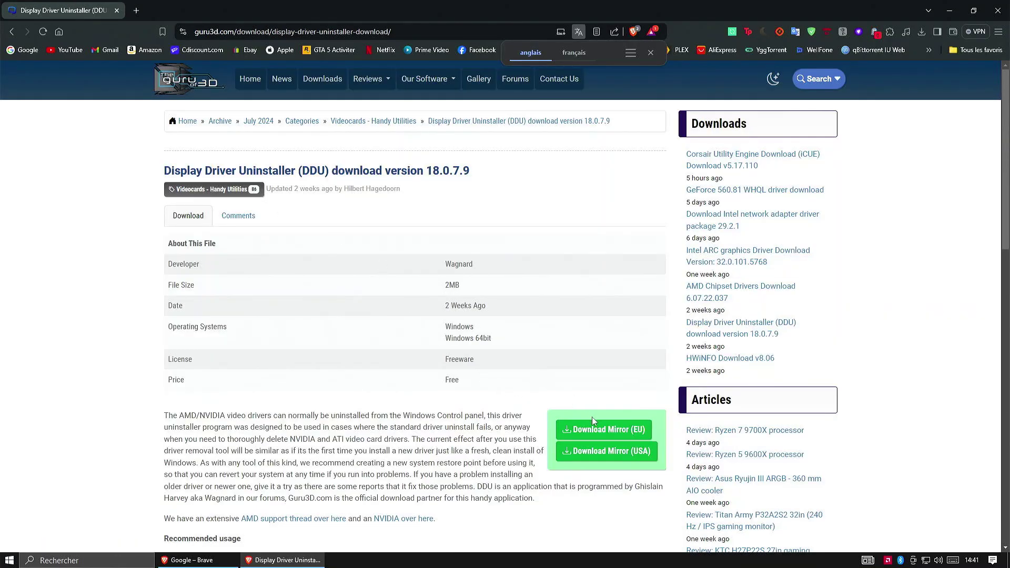
{"action": "left_click", "coordinate": [617, 432]}
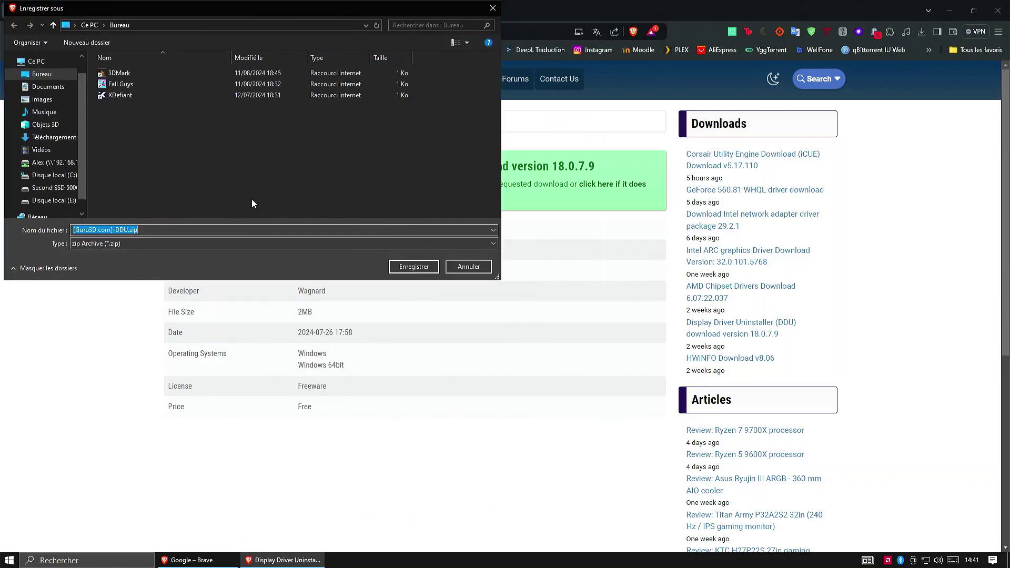
{"action": "left_click", "coordinate": [19, 74]}
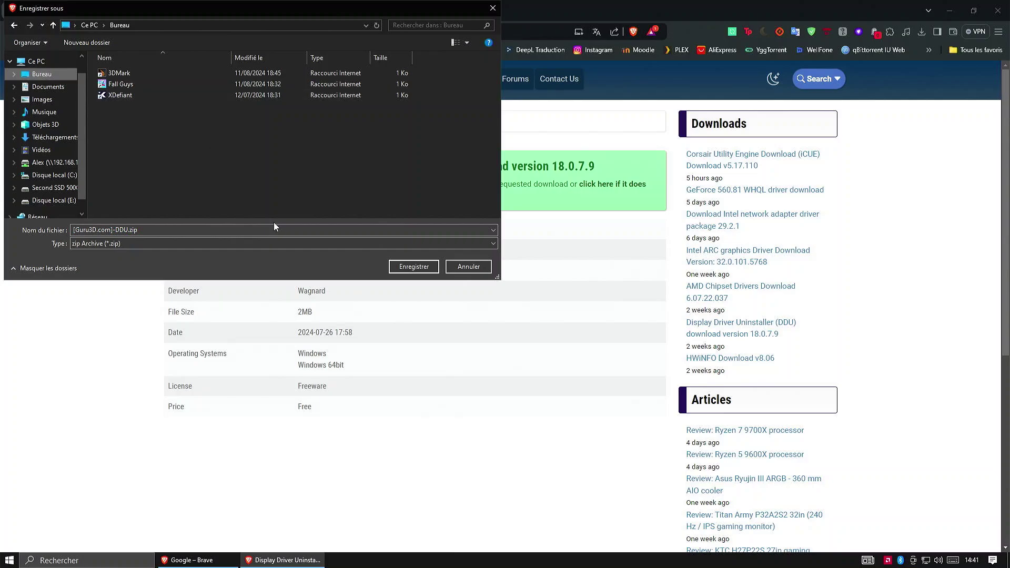
{"action": "left_click", "coordinate": [414, 267]}
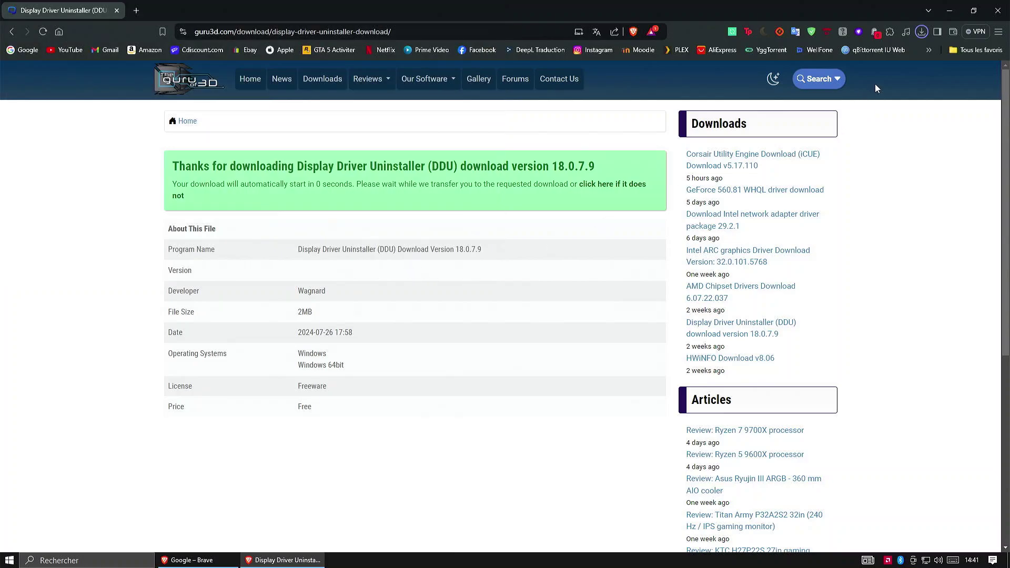
{"action": "left_click", "coordinate": [998, 11]}
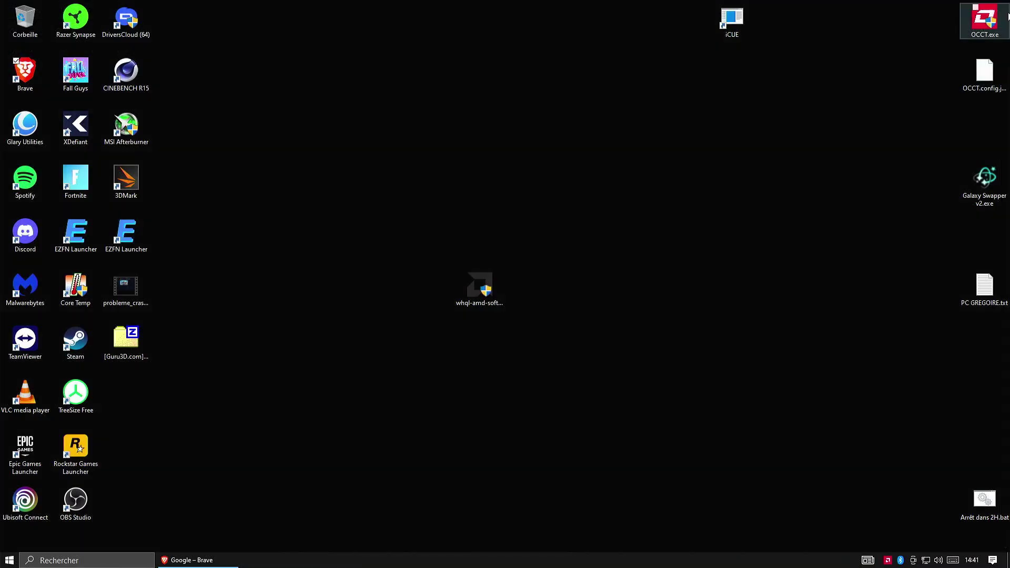
- Move [Guru3D.com]-DDU.zip to an empty area of the desktop and extract its contents there with 7-Zip
{"action": "left_click_drag", "start_coordinate": [142, 340], "coordinate": [293, 232]}
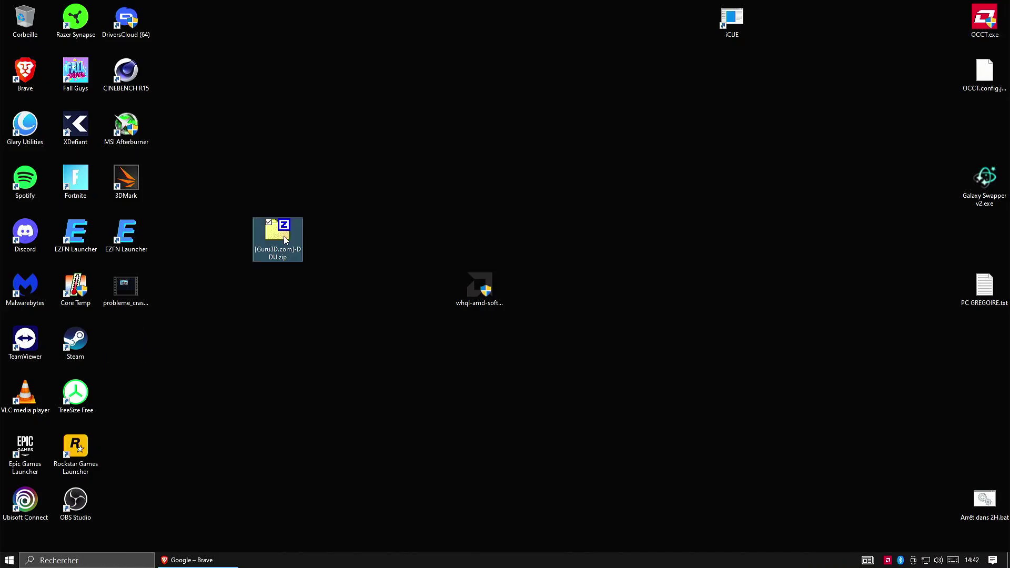
{"action": "right_click", "coordinate": [285, 235]}
{"action": "mouse_move", "coordinate": [342, 257]}
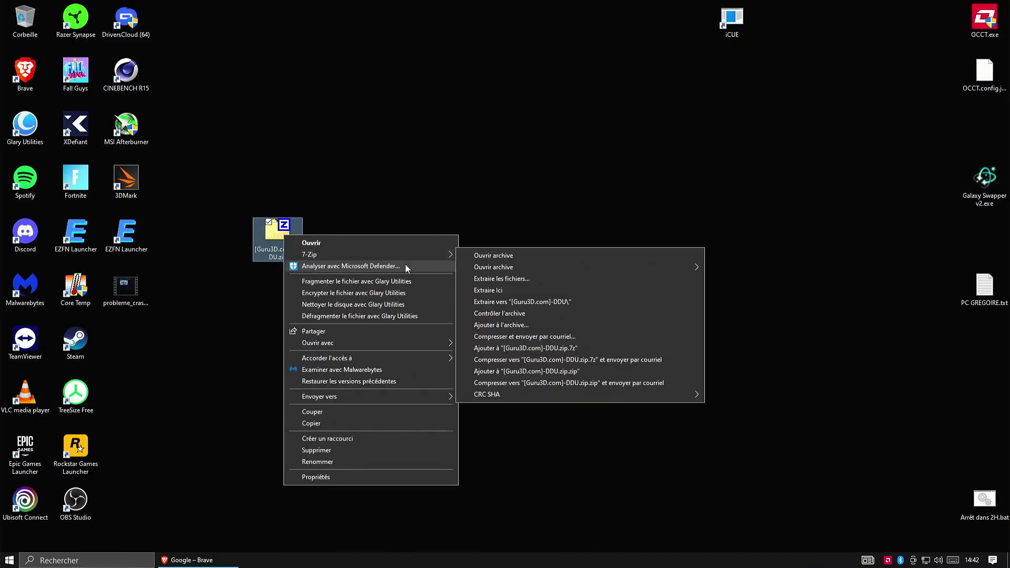
{"action": "left_click", "coordinate": [490, 292]}
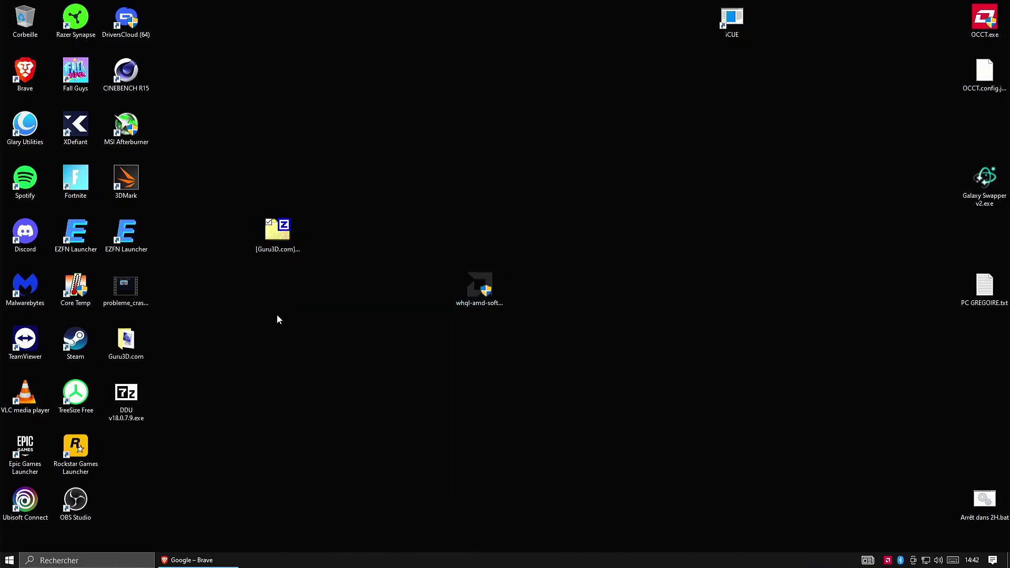
- Run DDU v18.0.7.9.exe as administrator and allow it to make changes to the device
{"action": "right_click", "coordinate": [136, 403]}
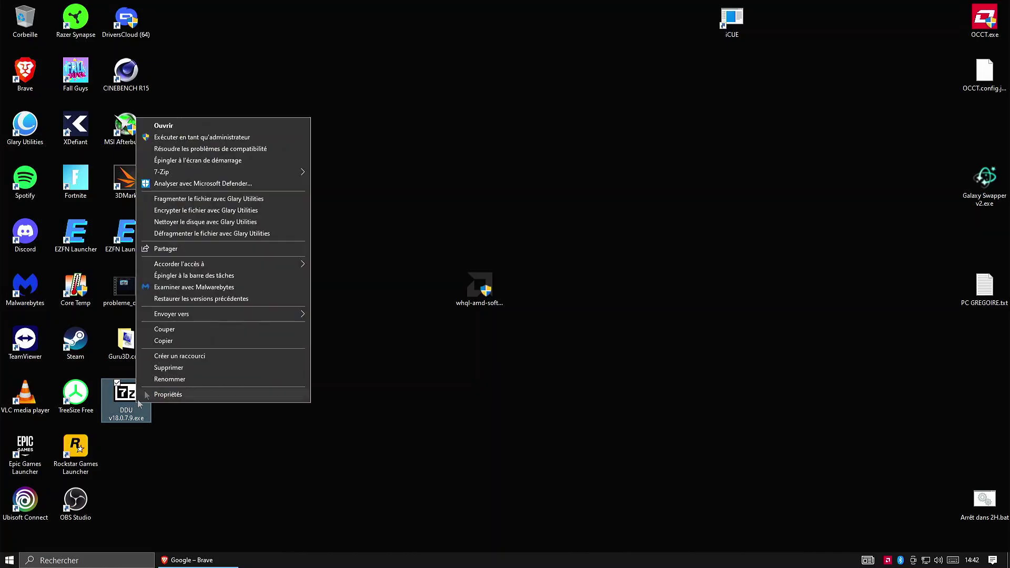
{"action": "left_click", "coordinate": [197, 135]}
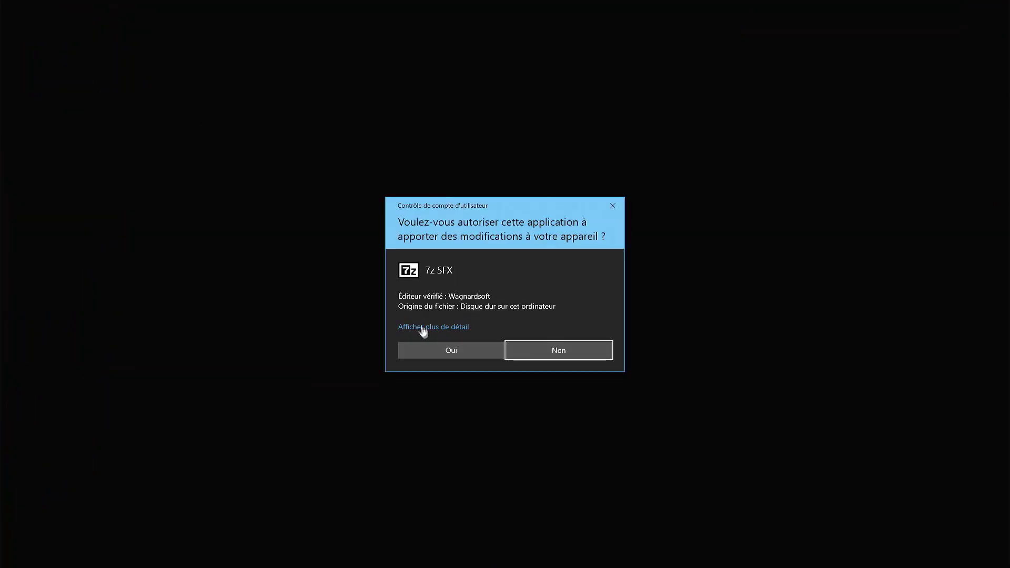
{"action": "left_click", "coordinate": [440, 352]}
{"action": "left_click", "coordinate": [513, 305]}
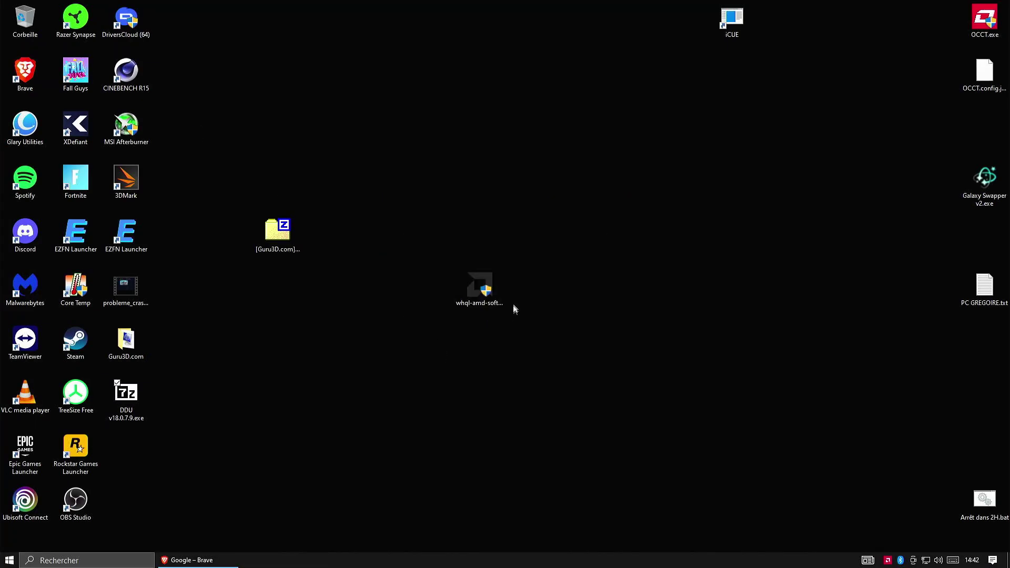
- Move the DDU v18.0.7.9 folder to a free desktop area and delete the downloaded zip, the Guru3D.com item and DDU v18.0.7.9.exe
{"action": "left_click_drag", "start_coordinate": [126, 447], "coordinate": [277, 447]}
{"action": "left_click_drag", "start_coordinate": [181, 417], "coordinate": [277, 287]}
{"action": "left_click_drag", "start_coordinate": [349, 328], "coordinate": [24, 20]}
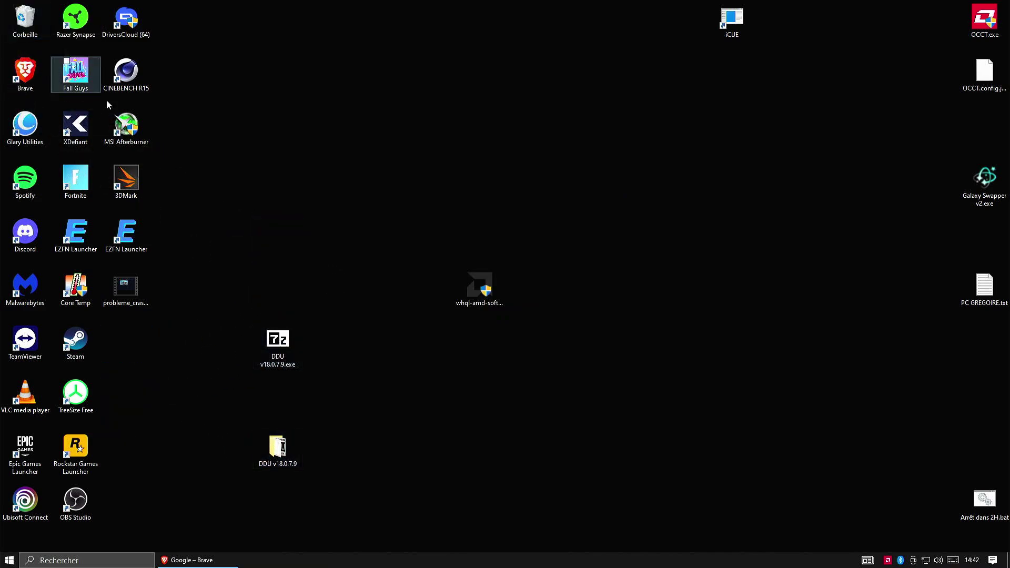
{"action": "left_click", "coordinate": [284, 337]}
{"action": "key", "text": "Delete"}
- Check the contents of the extracted DDU v18.0.7.9 folder and close its window
{"action": "left_click", "coordinate": [282, 445]}
{"action": "double_click", "coordinate": [281, 445]}
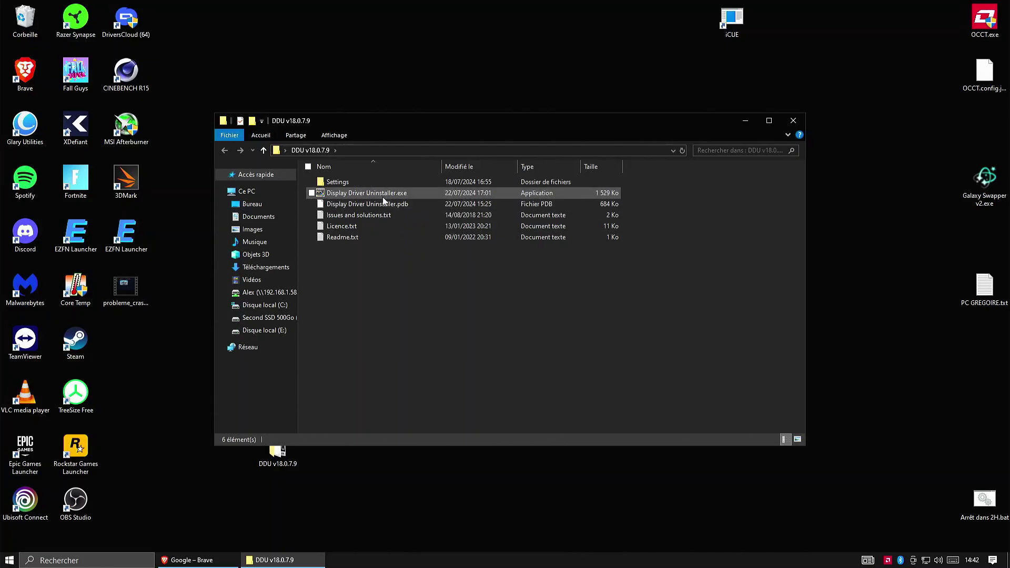
{"action": "left_click", "coordinate": [793, 120]}
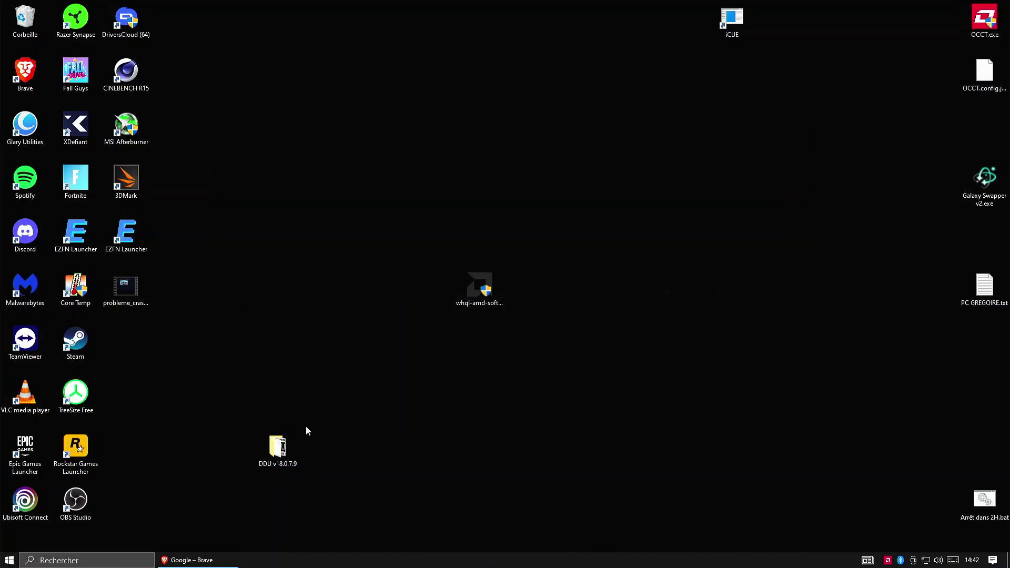
- Restart the PC into advanced startup (Démarrage avancé) from the Récupération page of the Mise à jour et sécurité settings
{"action": "key", "text": "super"}
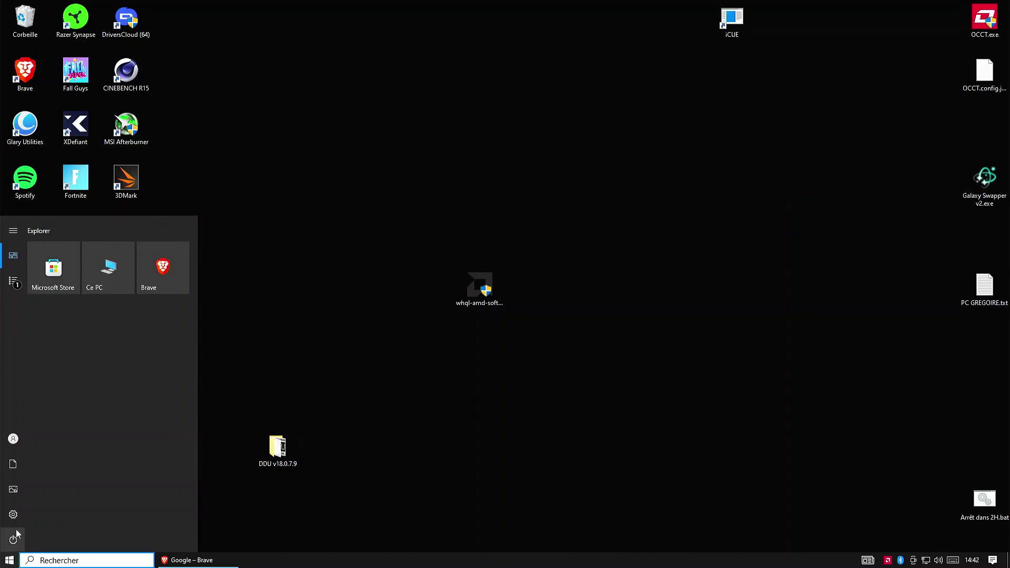
{"action": "left_click", "coordinate": [14, 516]}
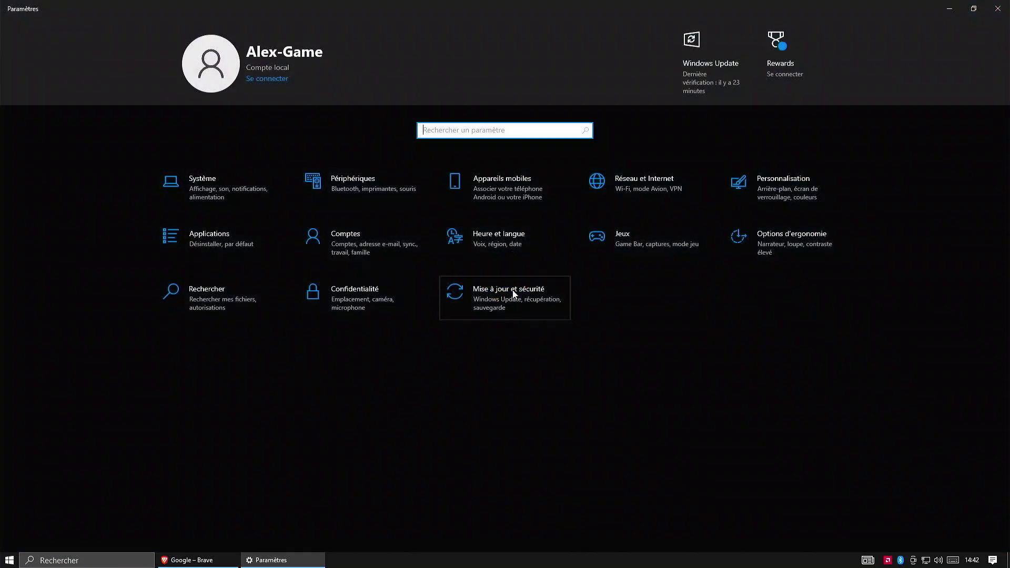
{"action": "left_click", "coordinate": [520, 294]}
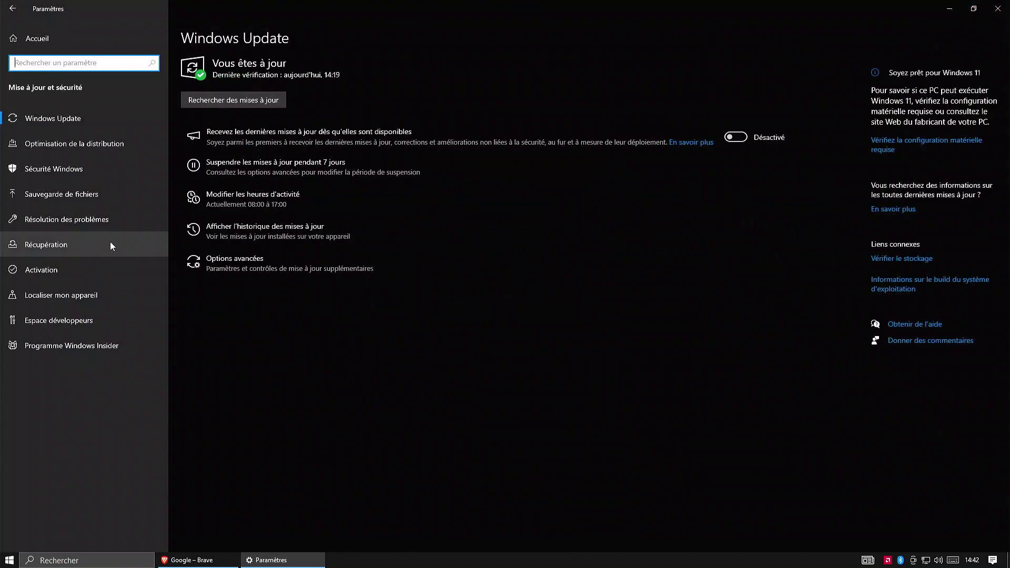
{"action": "left_click", "coordinate": [36, 247]}
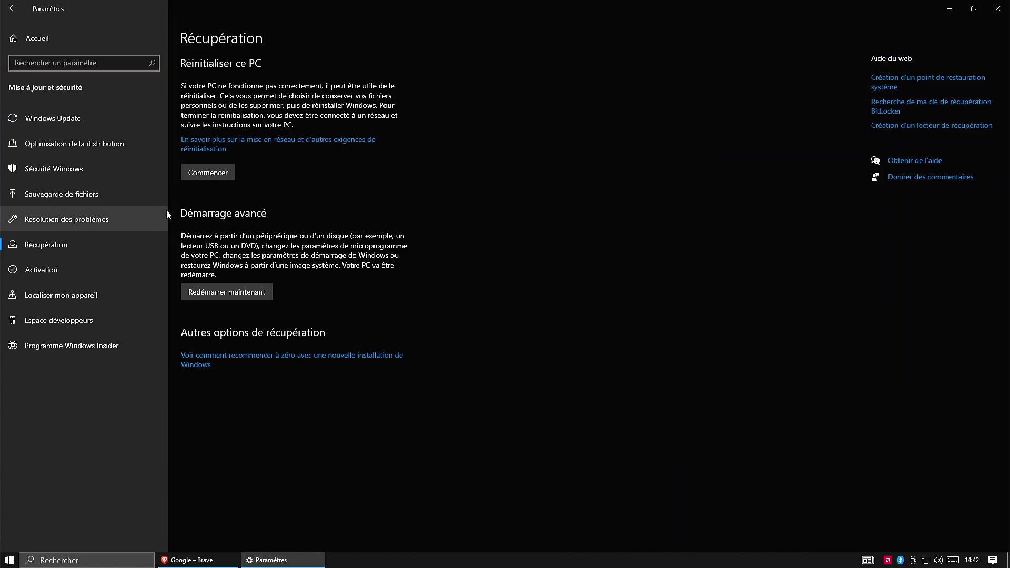
{"action": "left_click", "coordinate": [203, 289]}
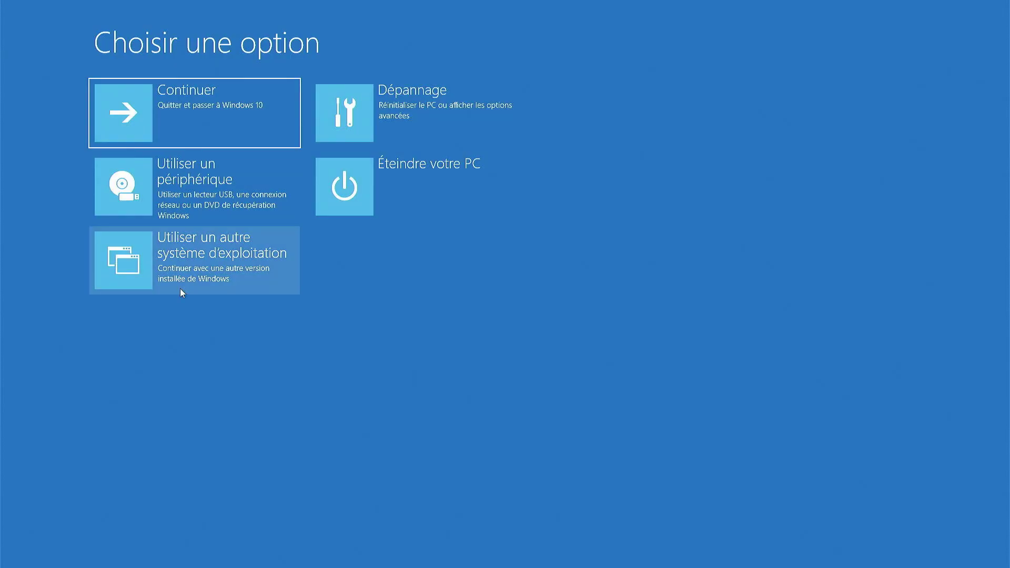
- Restart through Dépannage's advanced startup option Paramètres and sign in with the account password
{"action": "left_click", "coordinate": [390, 121]}
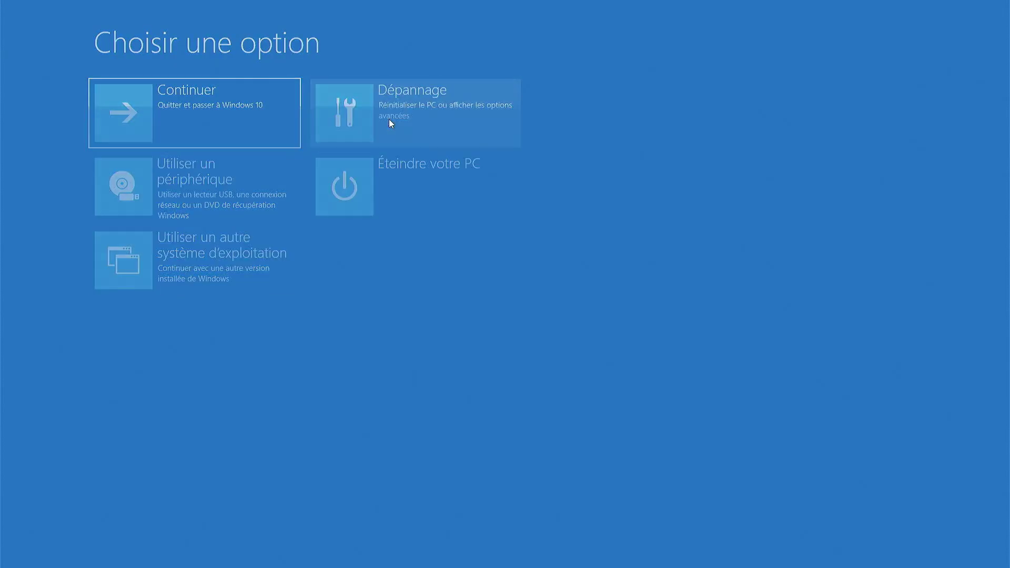
{"action": "left_click", "coordinate": [232, 172]}
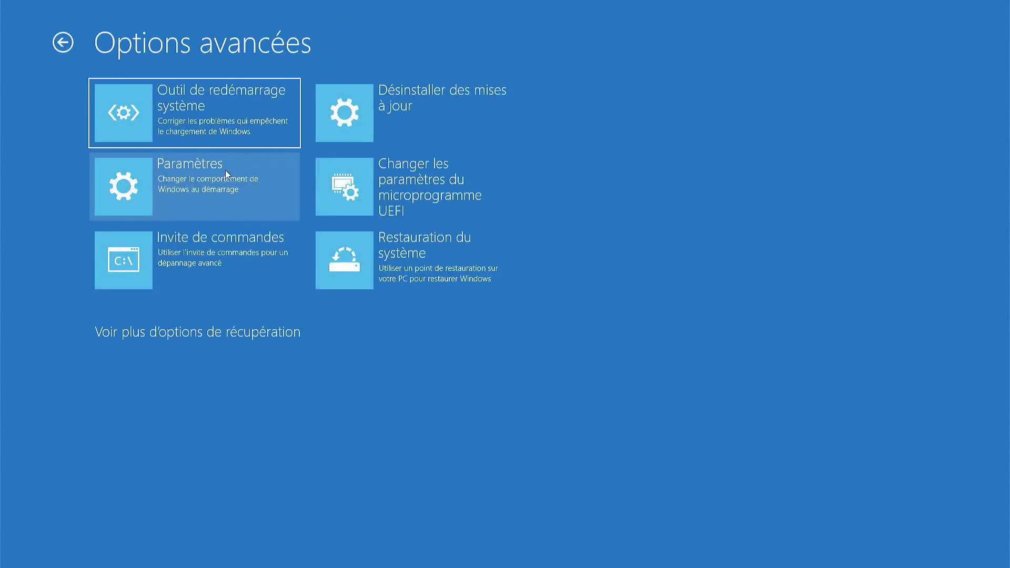
{"action": "left_click", "coordinate": [177, 172]}
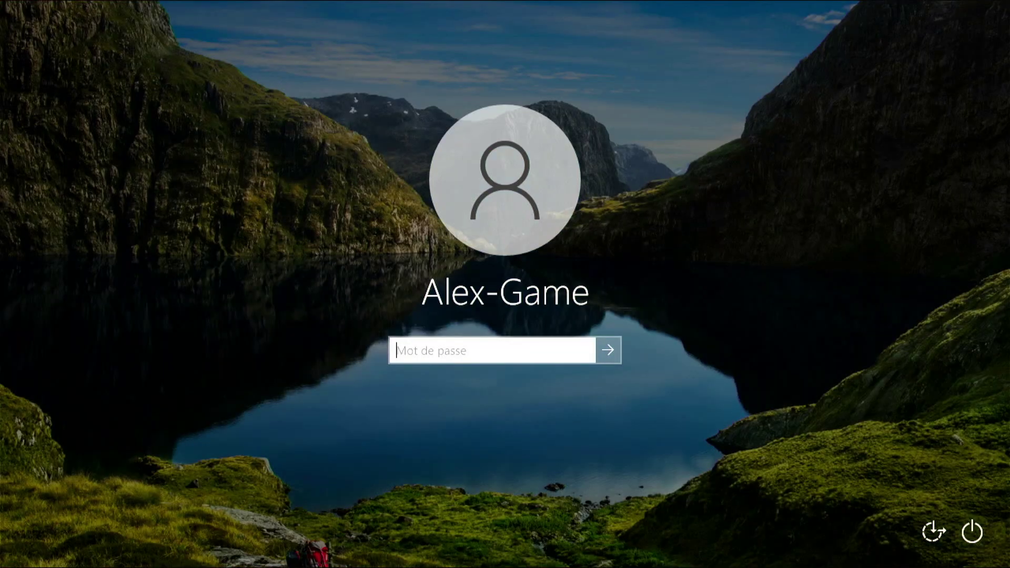
{"action": "type", "text": "••••••"}
{"action": "key", "text": "Return"}
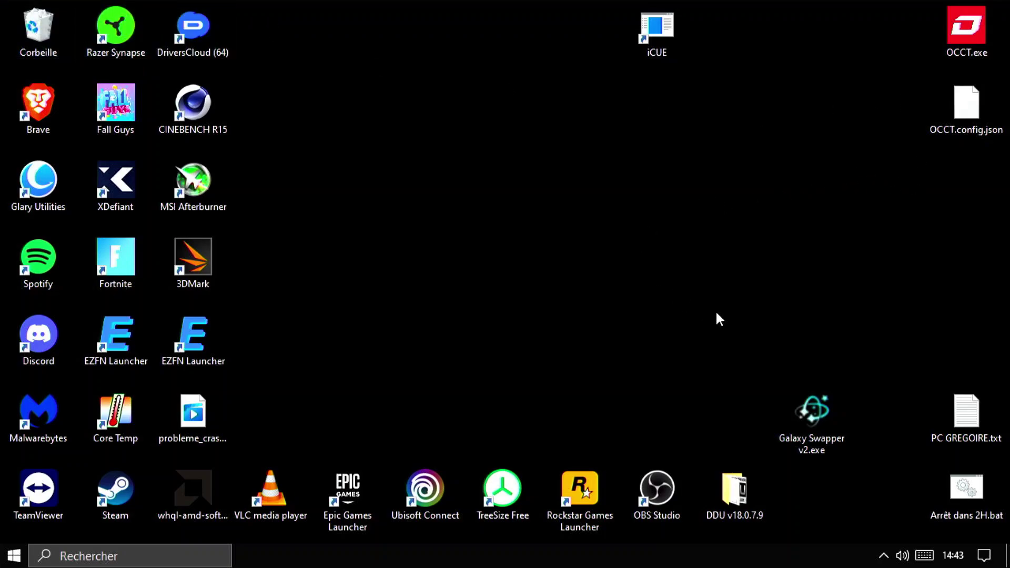
- Move the DDU v18.0.7.9 folder to an empty desktop area and launch Display Driver Uninstaller.exe from it
{"action": "left_click_drag", "start_coordinate": [735, 489], "coordinate": [584, 261]}
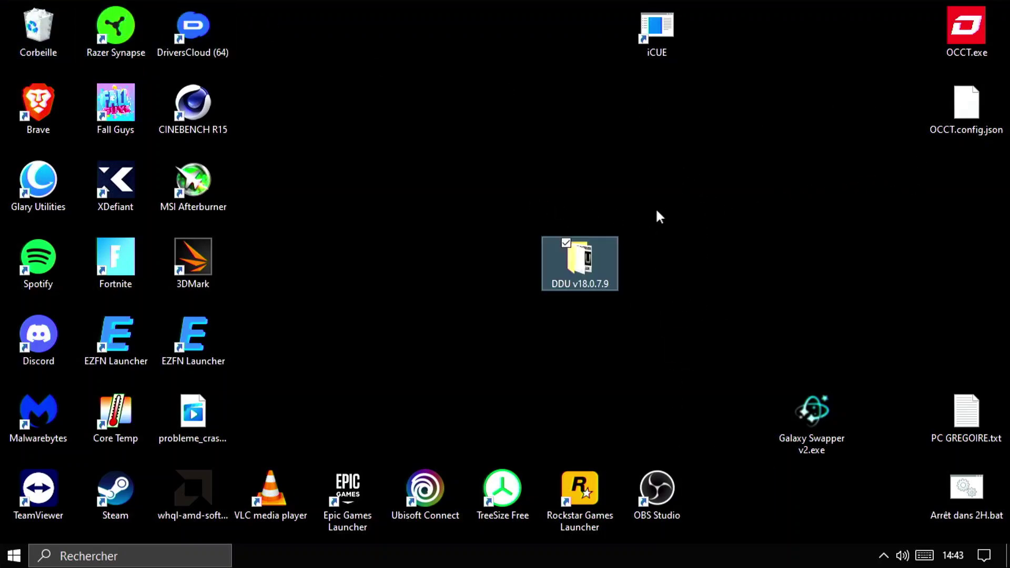
{"action": "left_click", "coordinate": [582, 266]}
{"action": "double_click", "coordinate": [579, 263]}
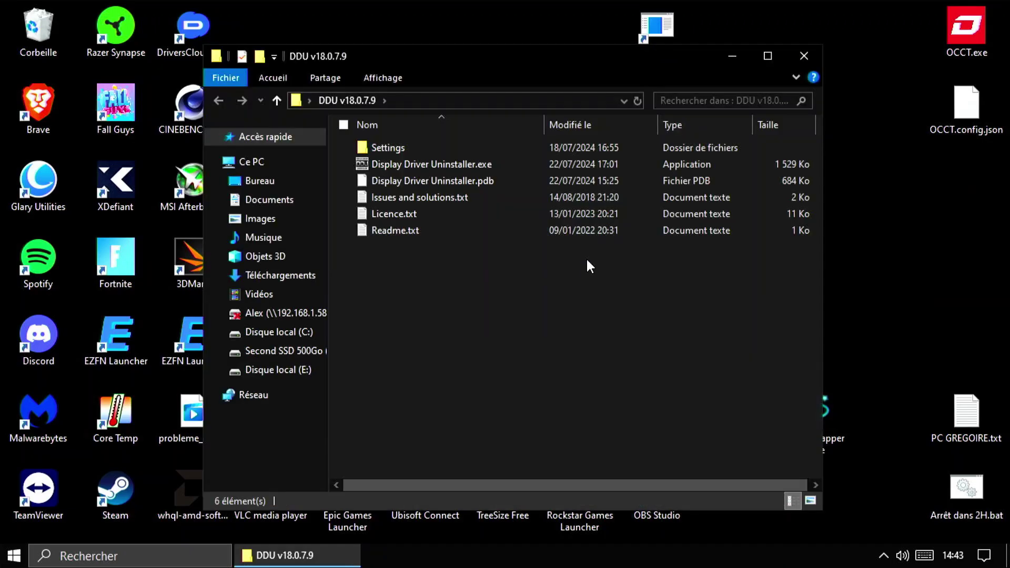
{"action": "double_click", "coordinate": [416, 165]}
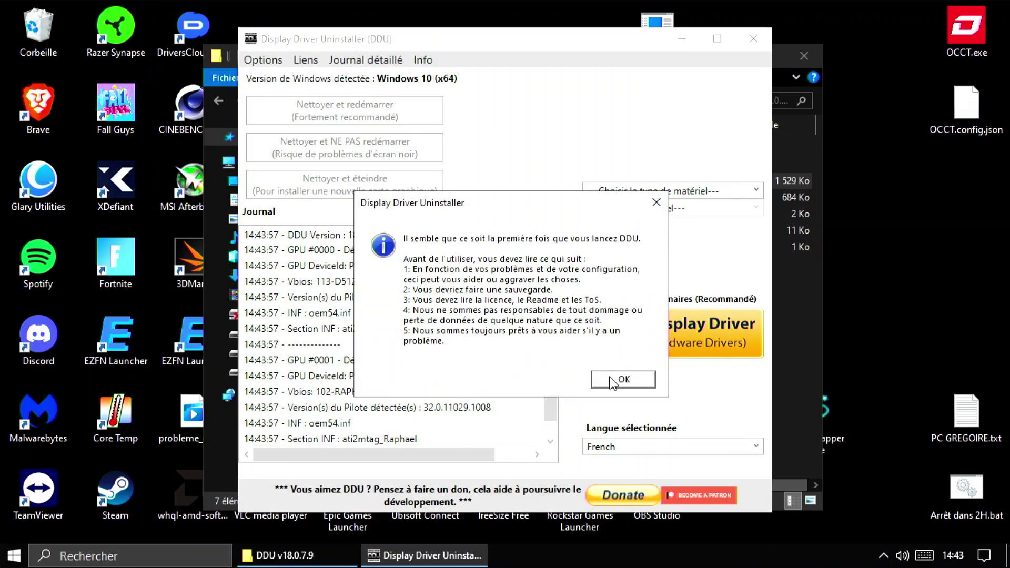
- Acknowledge DDU's first-launch notice and close its Options window and the DDU v18.0.7.9 folder window
{"action": "left_click", "coordinate": [611, 379]}
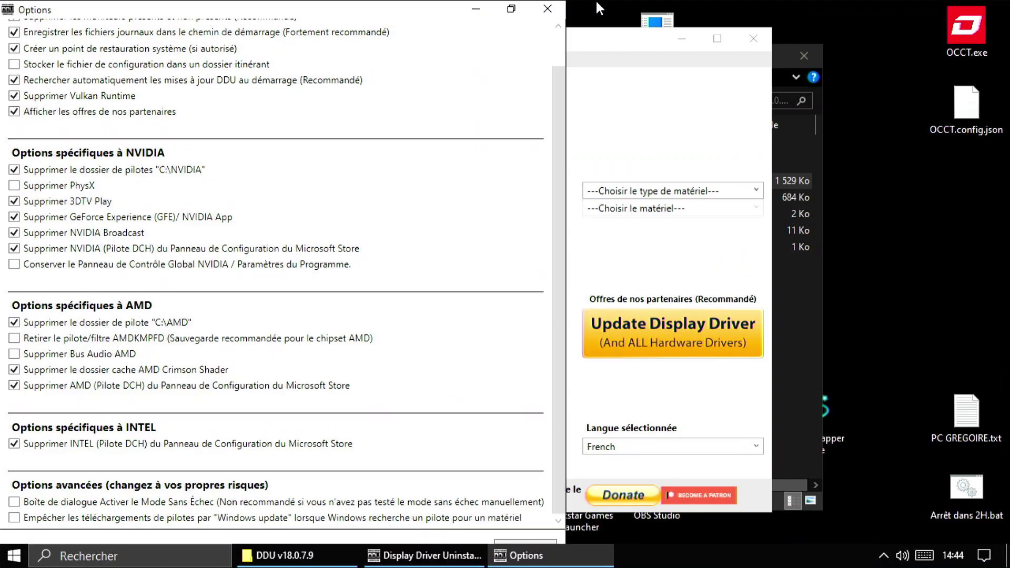
{"action": "key", "text": "alt+F4"}
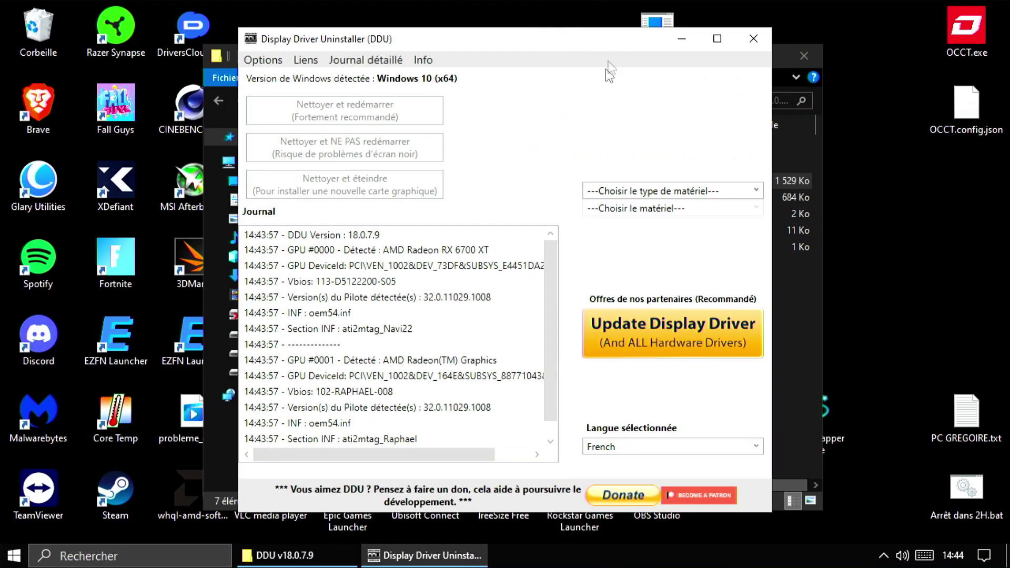
{"action": "left_click", "coordinate": [804, 55]}
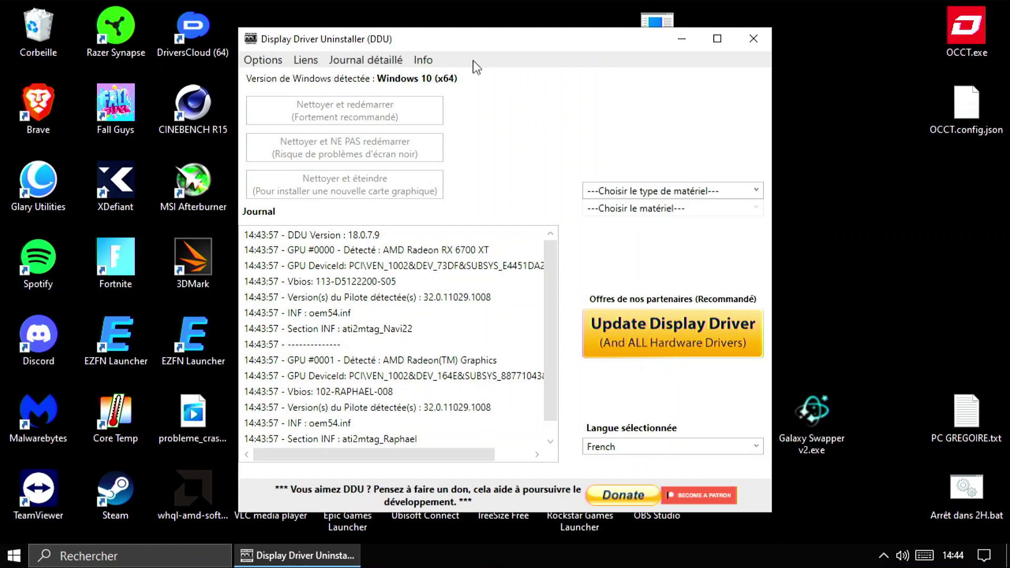
{"action": "left_click_drag", "start_coordinate": [478, 40], "coordinate": [525, 35]}
- Set the hardware type to GPU and the vendor to AMD, and start Nettoyer et redémarrer to remove the drivers
{"action": "left_click", "coordinate": [724, 188]}
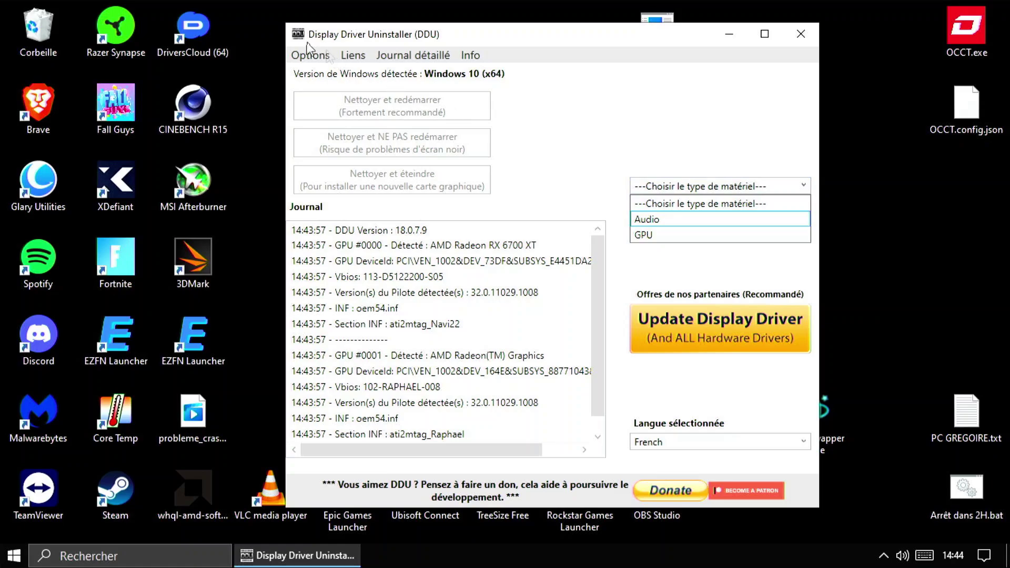
{"action": "left_click", "coordinate": [673, 236]}
{"action": "left_click", "coordinate": [656, 205]}
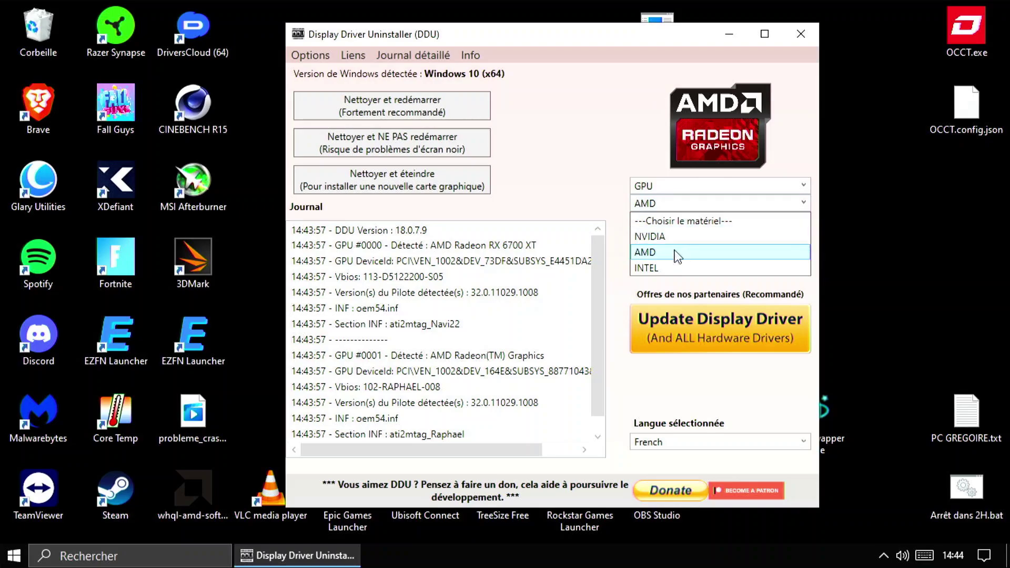
{"action": "left_click", "coordinate": [669, 257]}
{"action": "left_click", "coordinate": [673, 205]}
{"action": "left_click", "coordinate": [586, 139]}
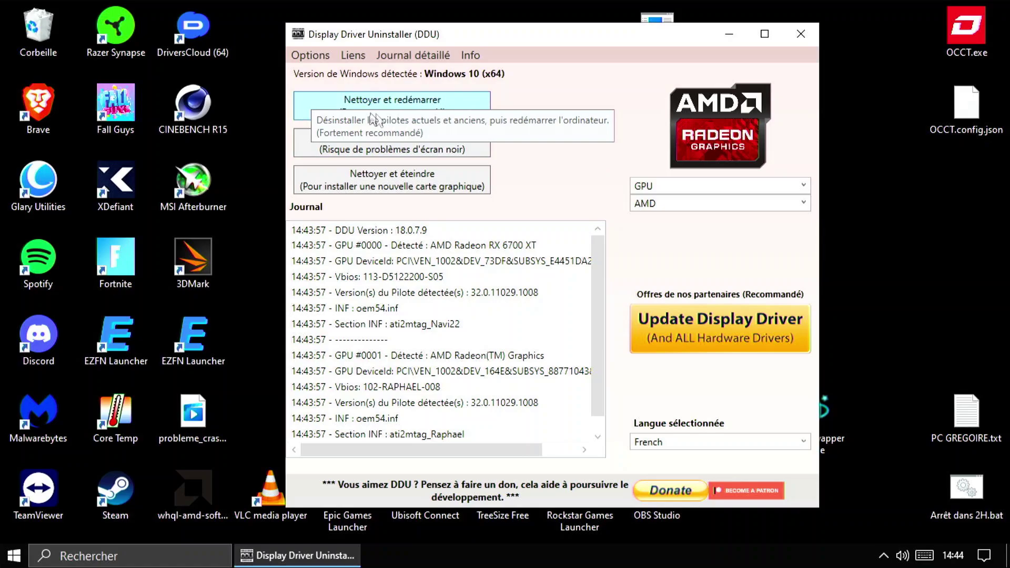
{"action": "left_click", "coordinate": [406, 112]}
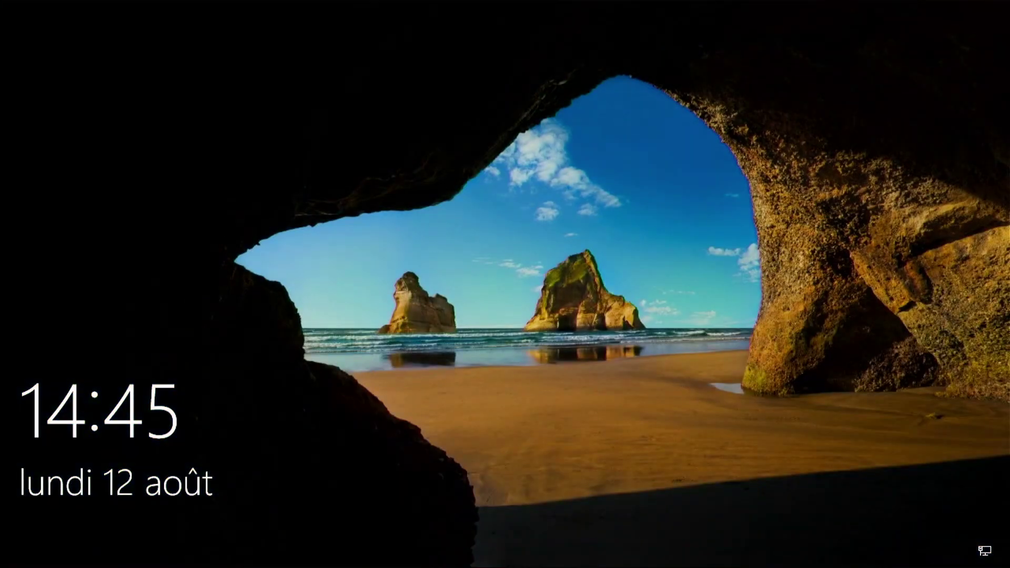
- Dismiss the lock screen and sign back in with the account password
{"action": "key", "text": "space"}
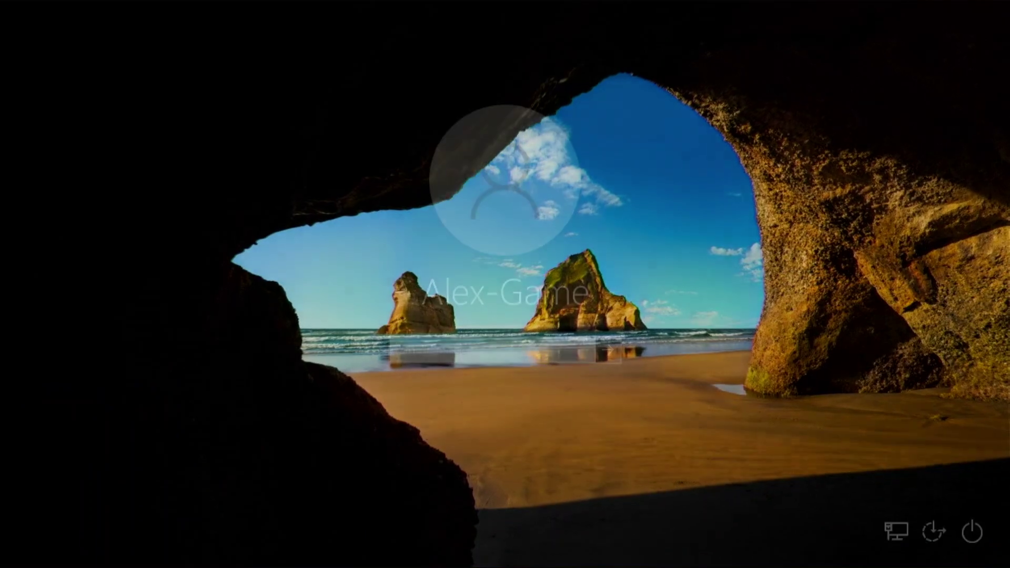
{"action": "type", "text": "******"}
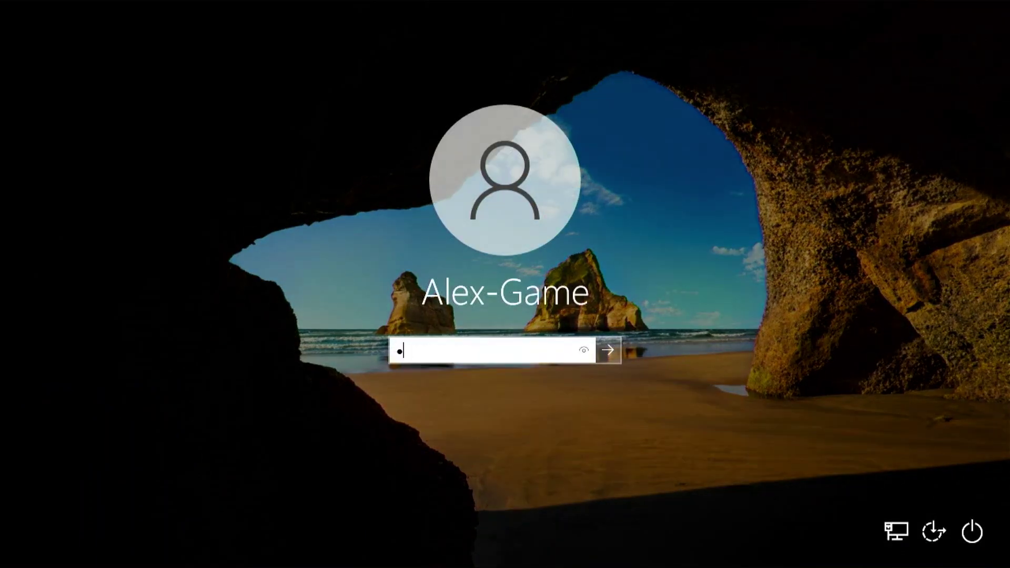
{"action": "key", "text": "Return"}
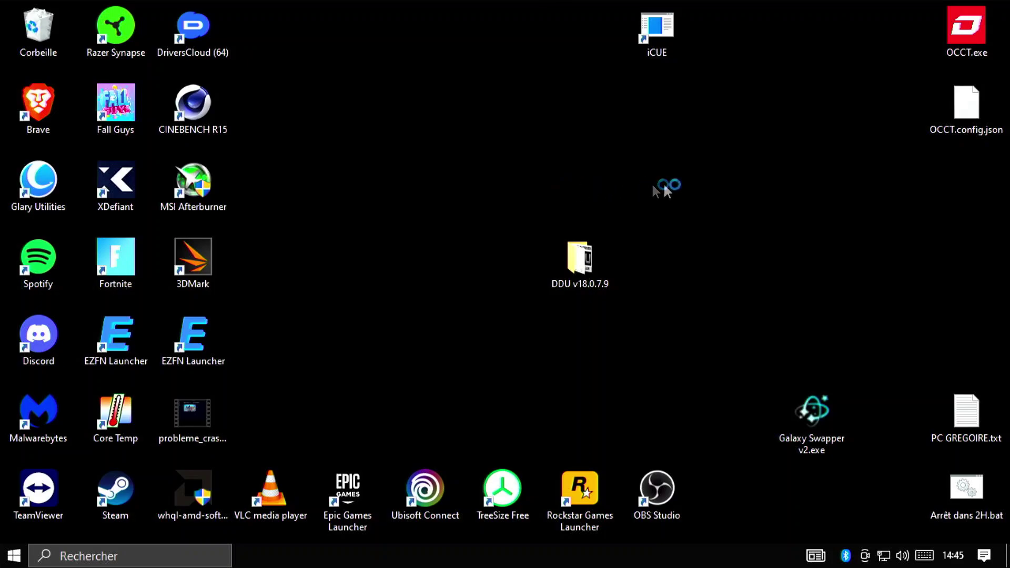
- Remove the DDU v18.0.7.9 folder from the desktop and move the AMD Adrenalin Edition 24.5.1 installer to an empty central area
{"action": "left_click", "coordinate": [582, 260]}
{"action": "left_click_drag", "start_coordinate": [580, 264], "coordinate": [631, 289]}
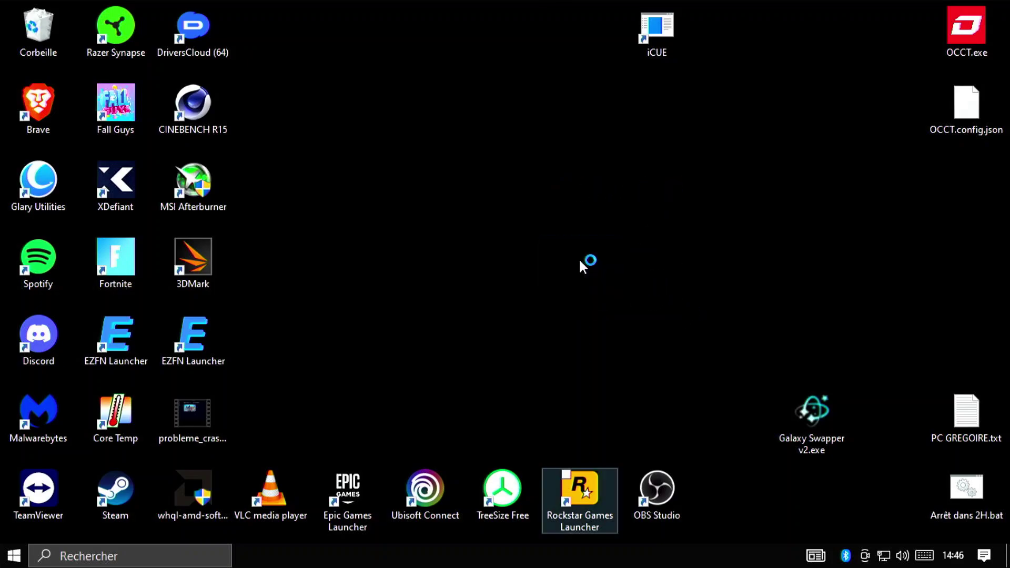
{"action": "left_click_drag", "start_coordinate": [184, 489], "coordinate": [493, 231]}
{"action": "left_click", "coordinate": [621, 263]}
{"action": "left_click_drag", "start_coordinate": [705, 321], "coordinate": [508, 264]}
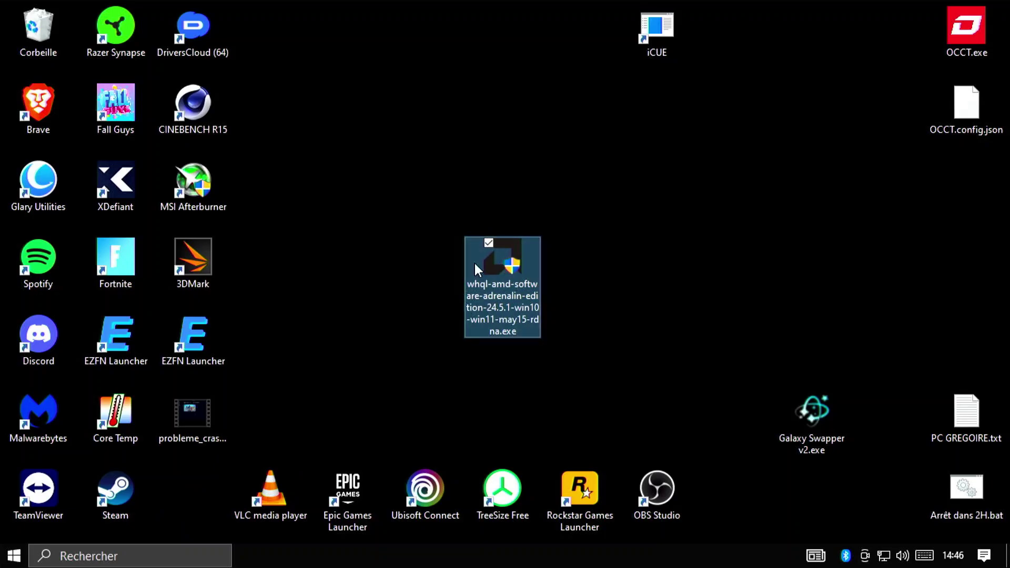
- Run the AMD Adrenalin Edition 24.5.1 installer, allow it to change the device and shift its initialization window aside
{"action": "double_click", "coordinate": [500, 278]}
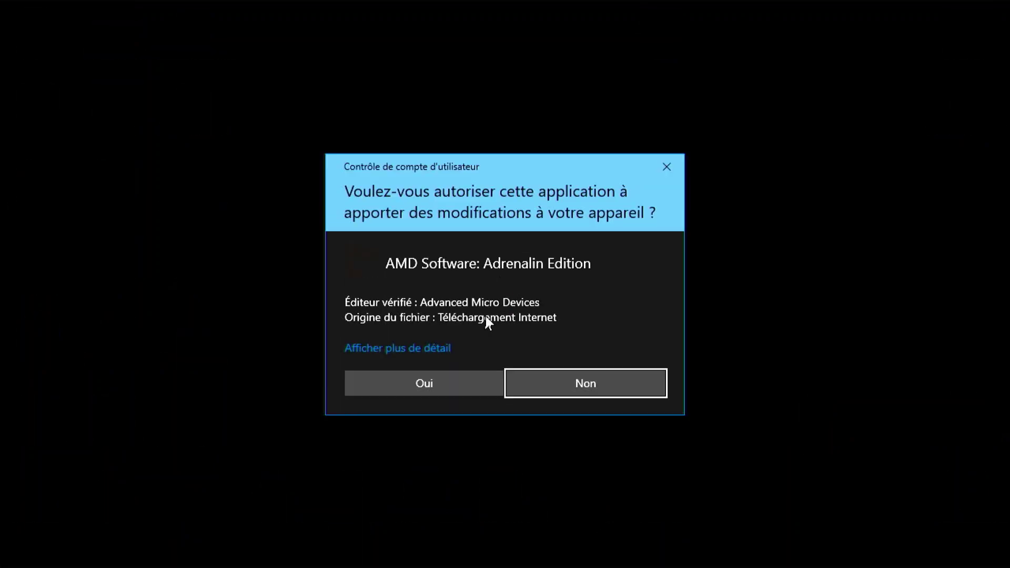
{"action": "left_click", "coordinate": [416, 385]}
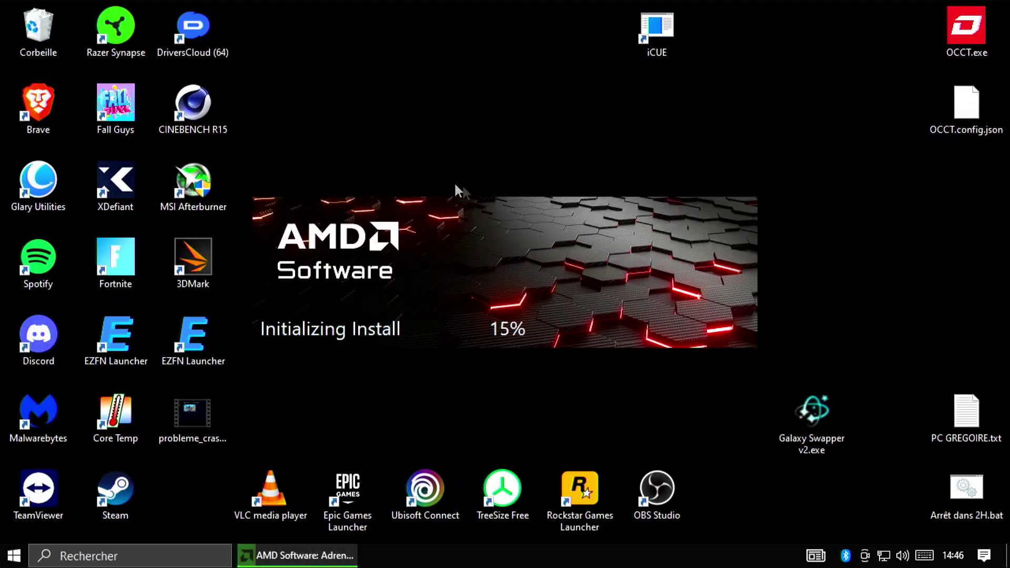
{"action": "left_click_drag", "start_coordinate": [487, 207], "coordinate": [663, 77]}
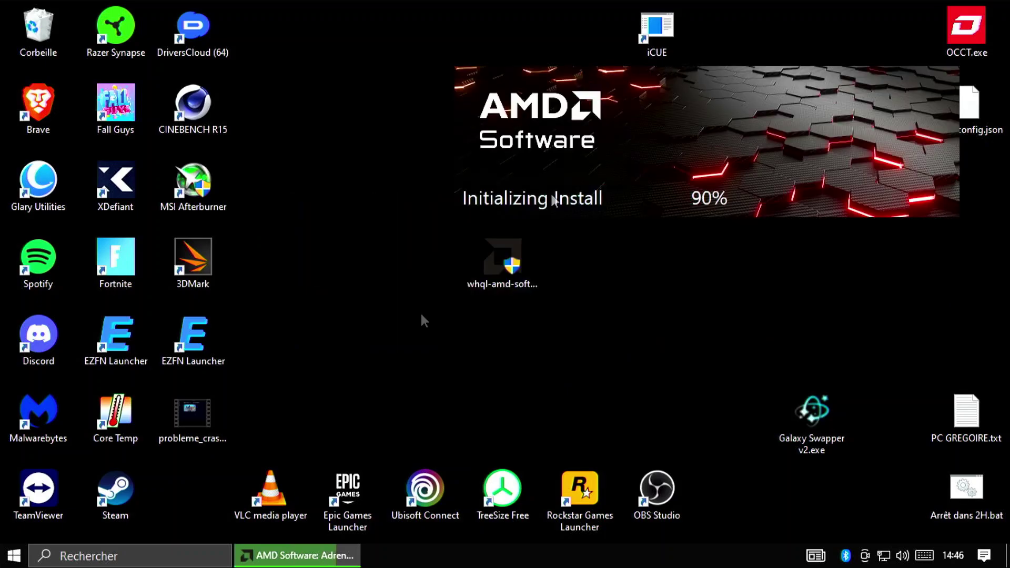
- Open Brave and search Google for "download previous driver 6700 xt"
{"action": "double_click", "coordinate": [66, 115]}
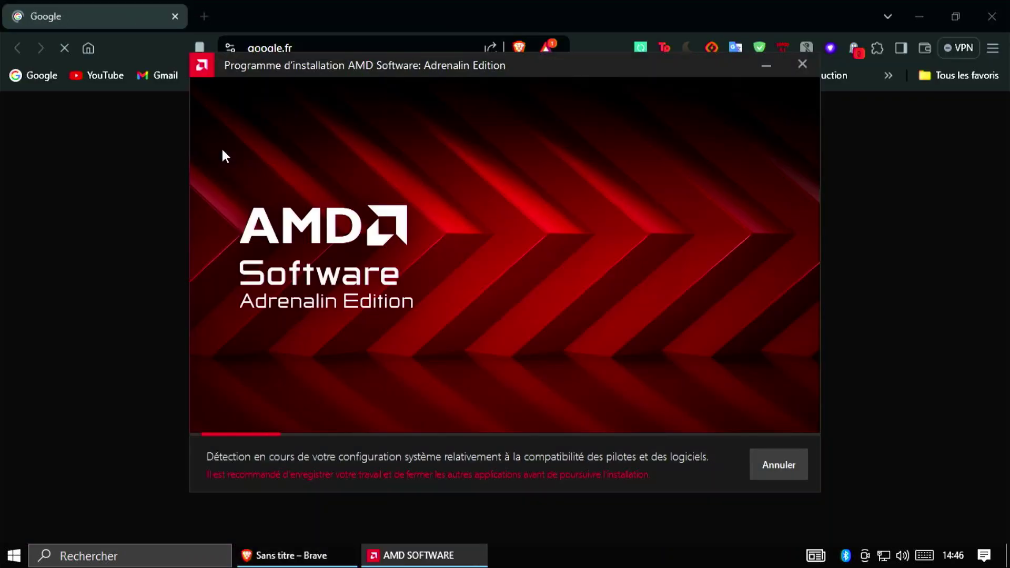
{"action": "left_click", "coordinate": [113, 282]}
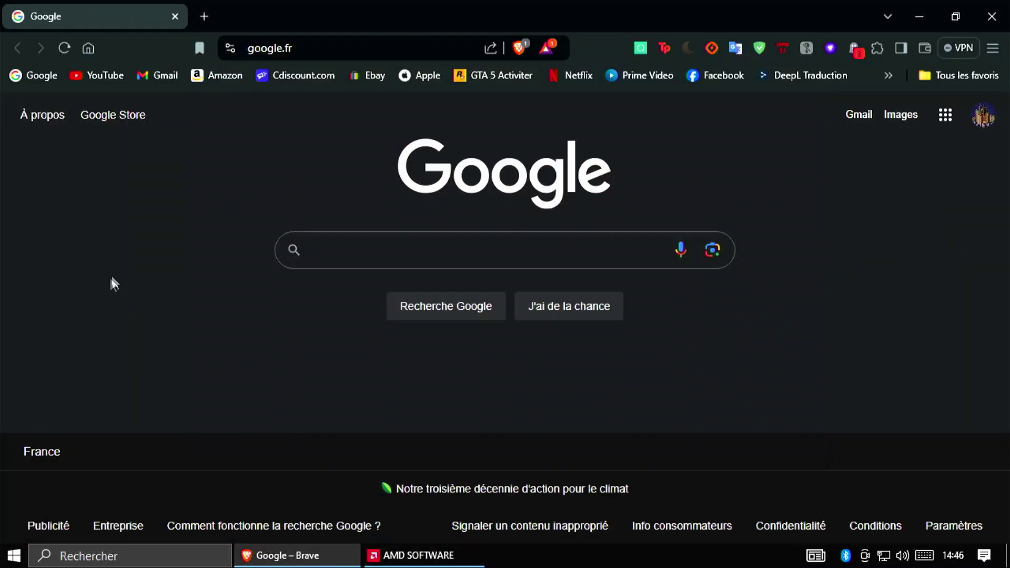
{"action": "left_click", "coordinate": [391, 253]}
{"action": "left_click", "coordinate": [361, 288]}
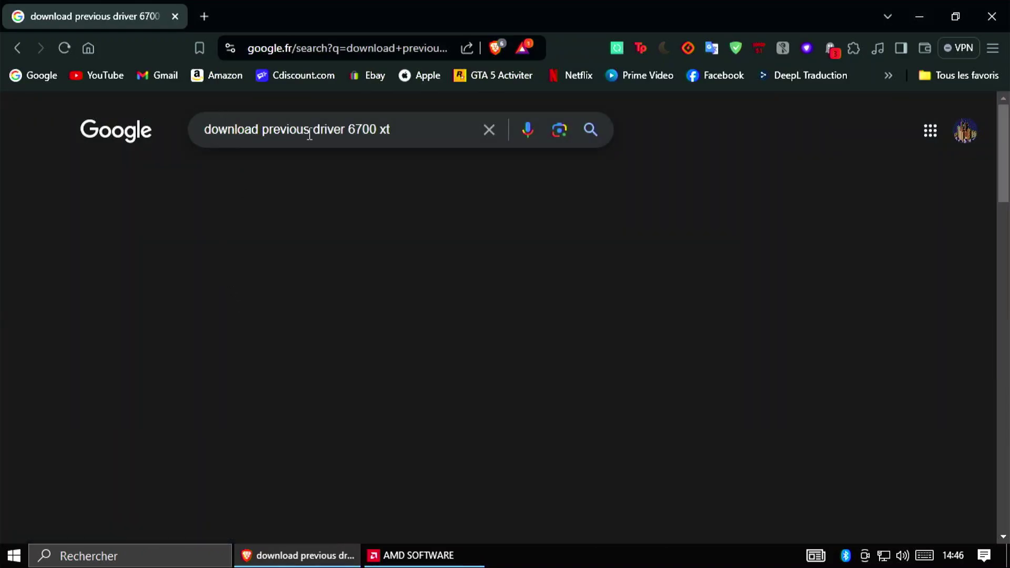
{"action": "left_click_drag", "start_coordinate": [390, 129], "coordinate": [341, 131]}
{"action": "left_click", "coordinate": [347, 130]}
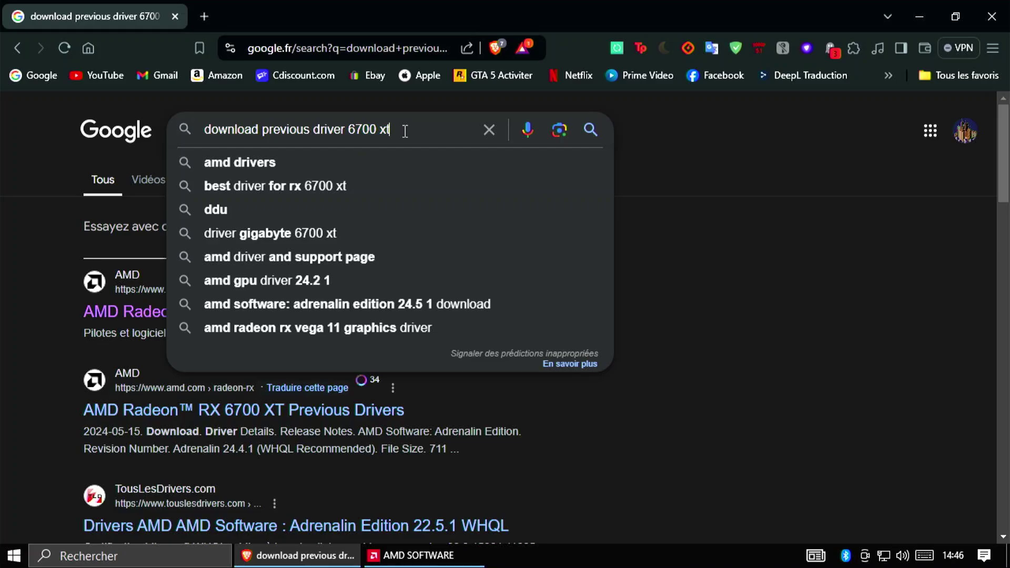
{"action": "left_click", "coordinate": [725, 301]}
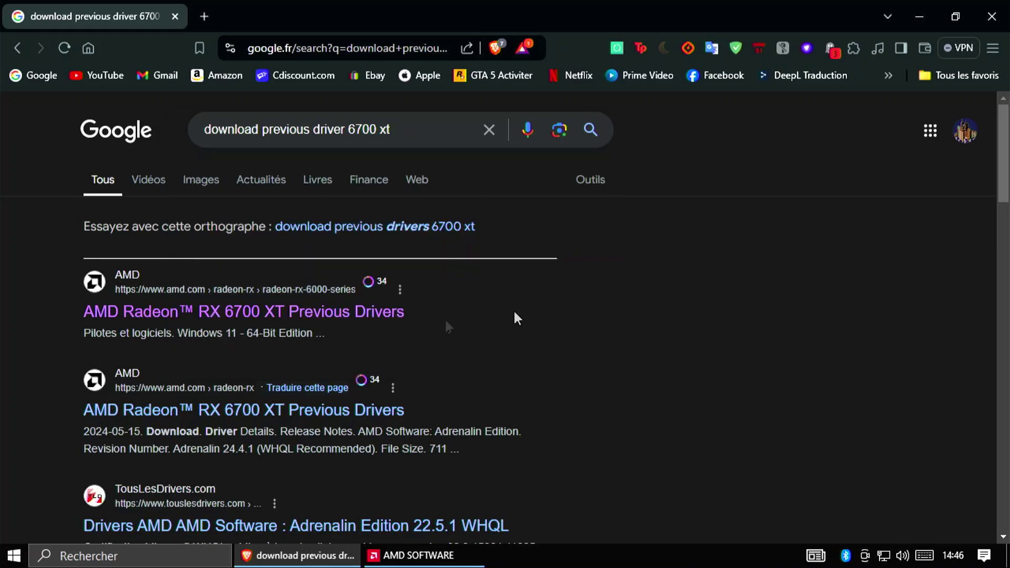
- Open AMD's Radeon RX 6700 XT Previous Drivers page and find Adrenalin 24.5.1 under Windows 10 - 64-Bit Edition
{"action": "left_click", "coordinate": [235, 314]}
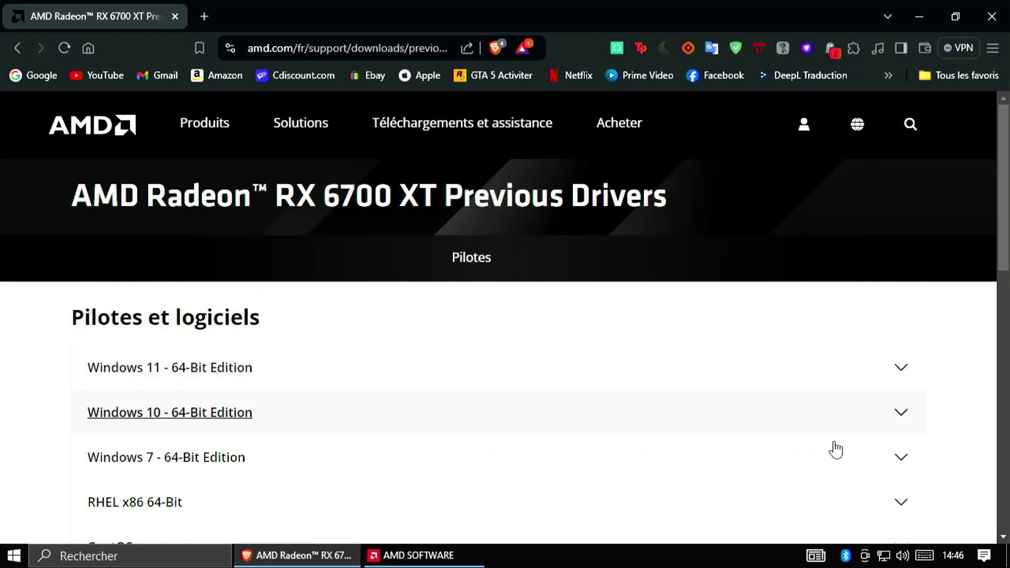
{"action": "left_click", "coordinate": [266, 427]}
{"action": "scroll", "coordinate": [456, 352], "scroll_direction": "down", "scroll_amount": 9}
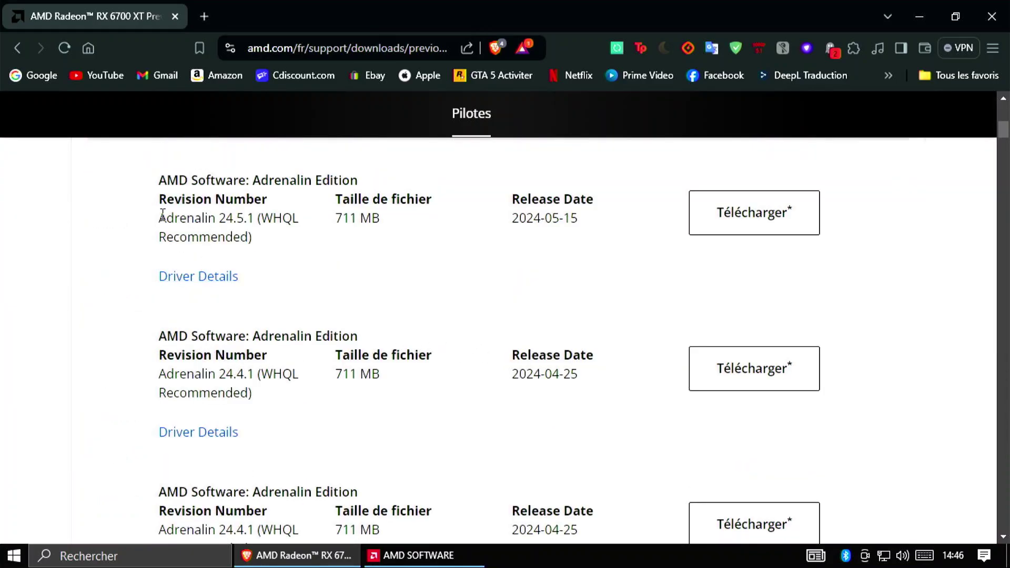
{"action": "left_click_drag", "start_coordinate": [159, 217], "coordinate": [260, 225]}
{"action": "left_click", "coordinate": [399, 266]}
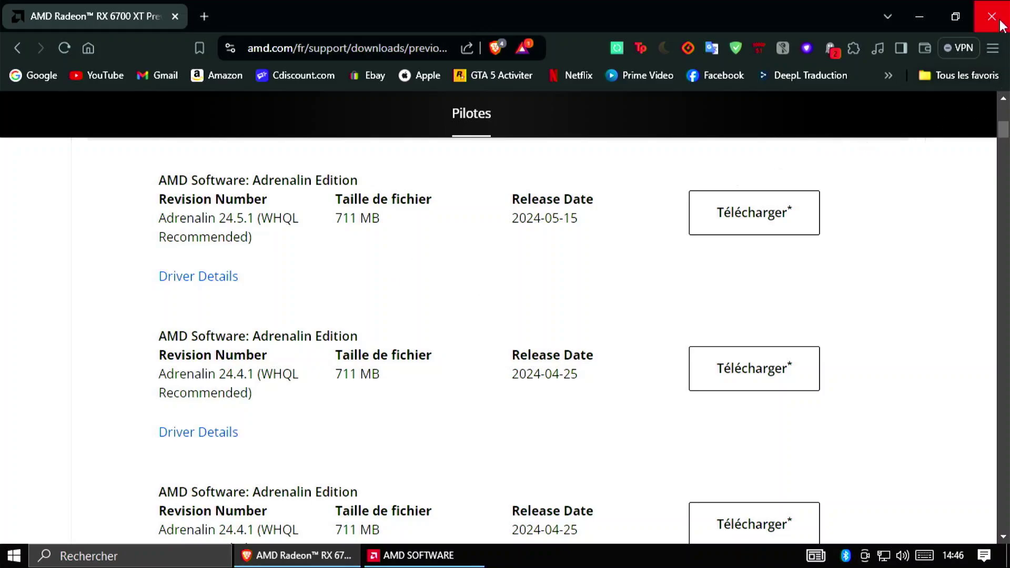
- Return to the Google results and search for "download previous driver 6600 xt" instead
{"action": "key", "text": "alt+Left"}
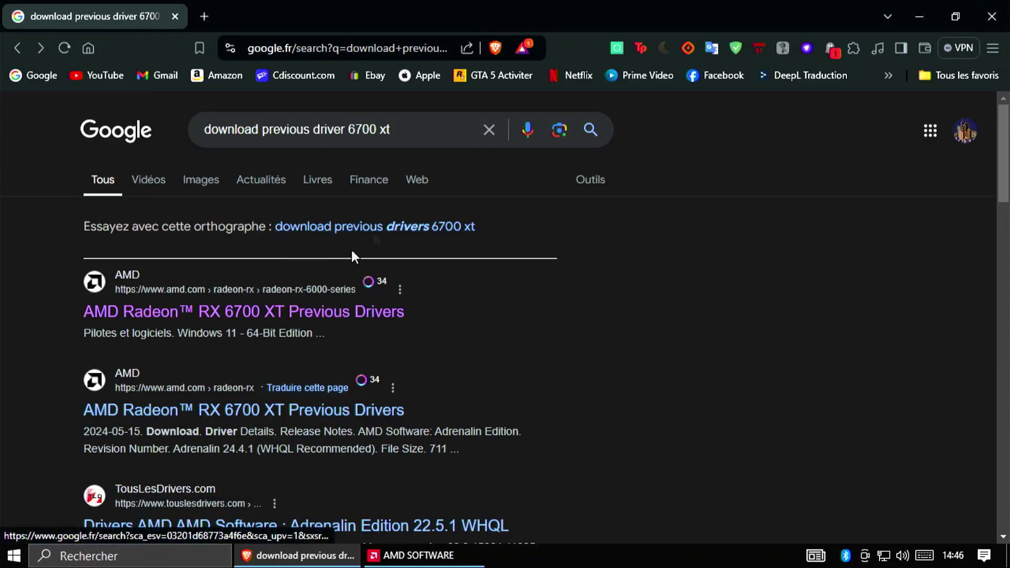
{"action": "left_click", "coordinate": [363, 129]}
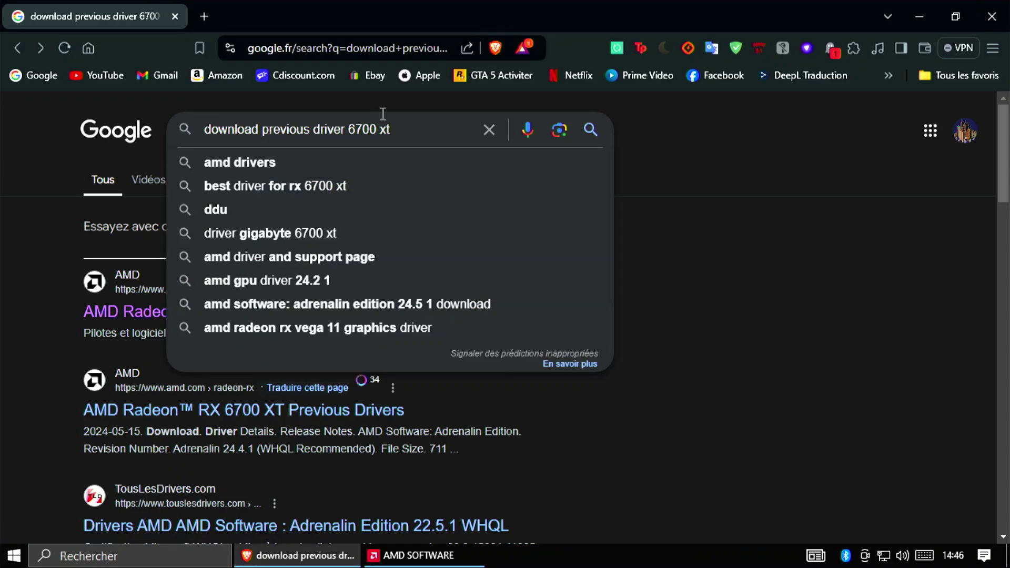
{"action": "key", "text": "BackSpace"}
{"action": "type", "text": "6"}
{"action": "key", "text": "Return"}
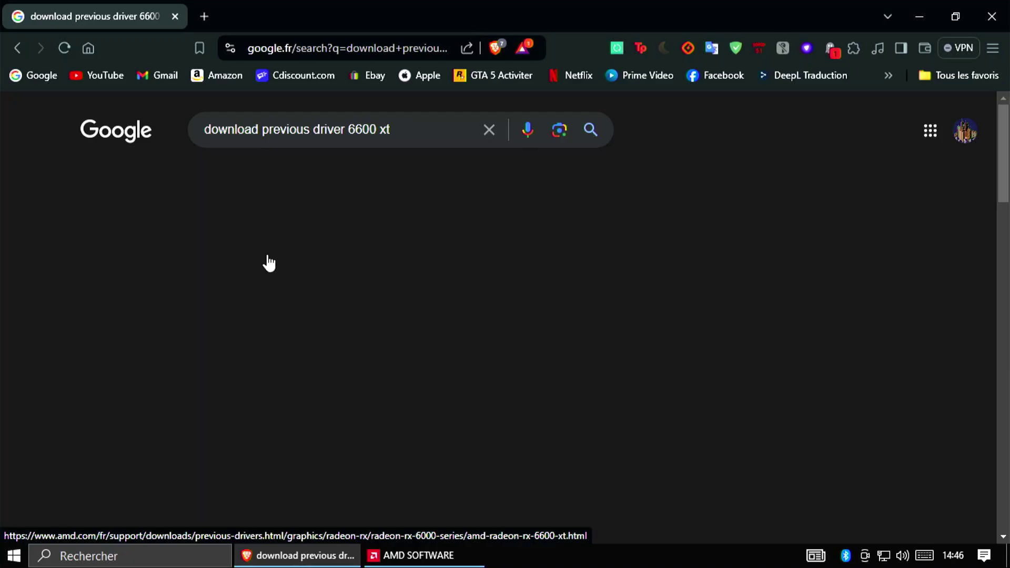
- Find Adrenalin 24.5.1 for Windows 10 - 64-Bit Edition on the Radeon RX 6600 XT Previous Drivers page, and close the browser
{"action": "left_click", "coordinate": [264, 278]}
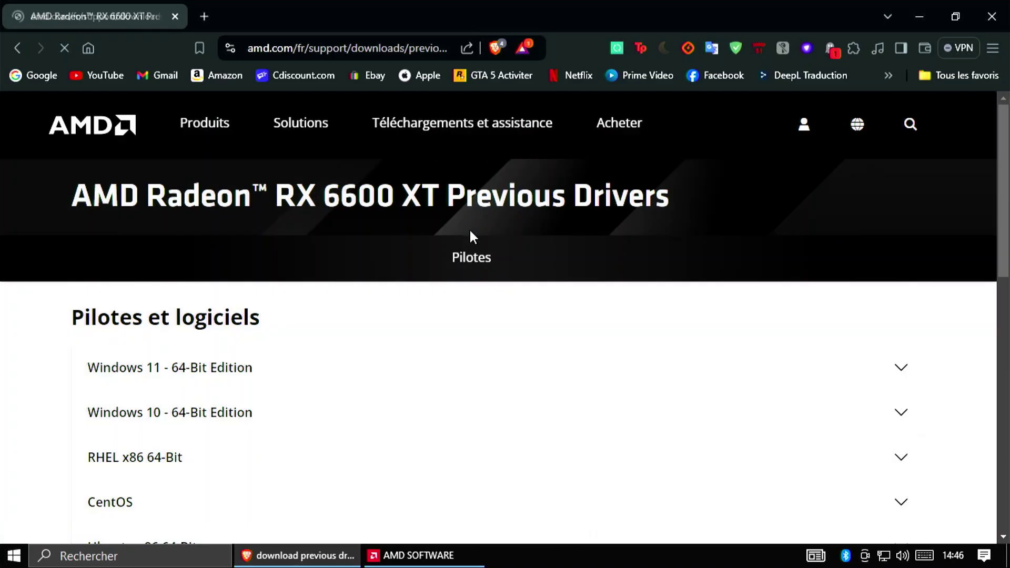
{"action": "left_click", "coordinate": [207, 421]}
{"action": "scroll", "coordinate": [221, 379], "scroll_direction": "down", "scroll_amount": 1}
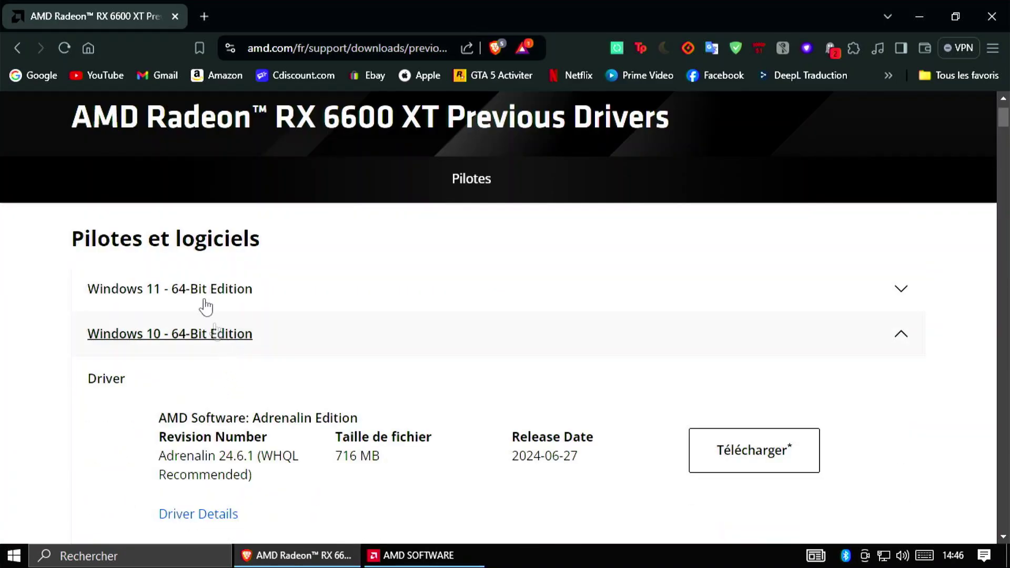
{"action": "scroll", "coordinate": [334, 380], "scroll_direction": "down", "scroll_amount": 3}
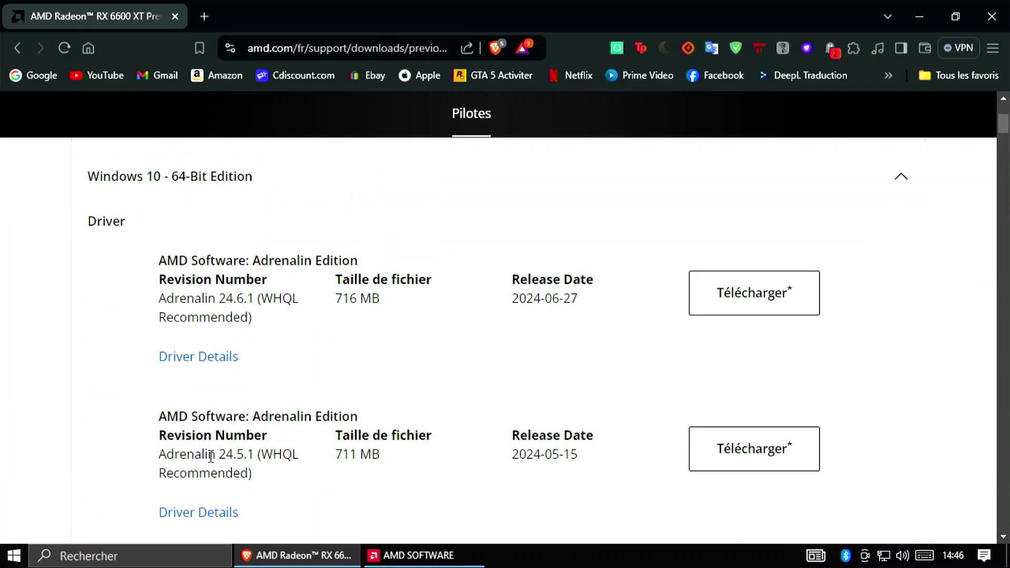
{"action": "left_click_drag", "start_coordinate": [210, 456], "coordinate": [261, 456]}
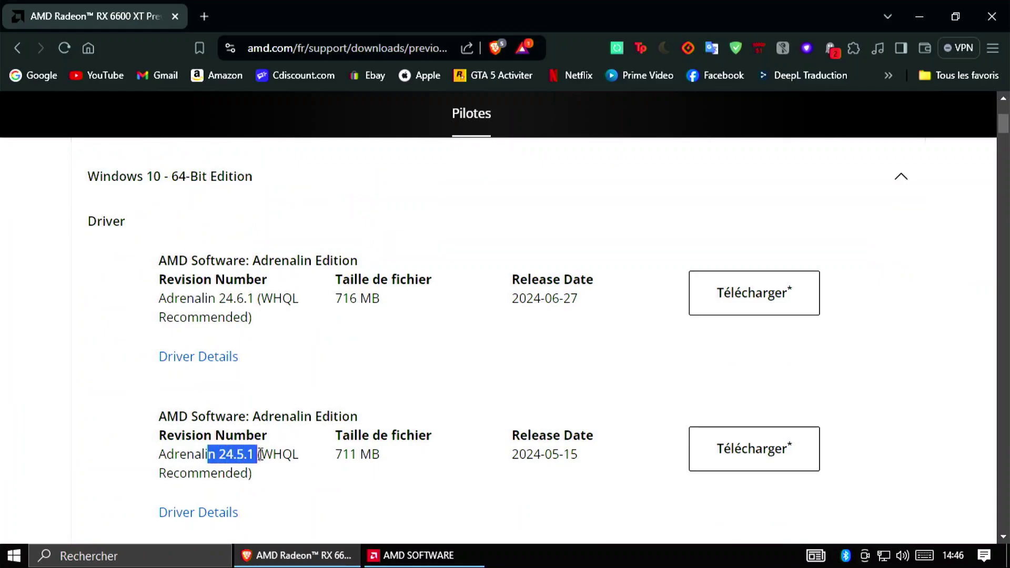
{"action": "left_click", "coordinate": [992, 21]}
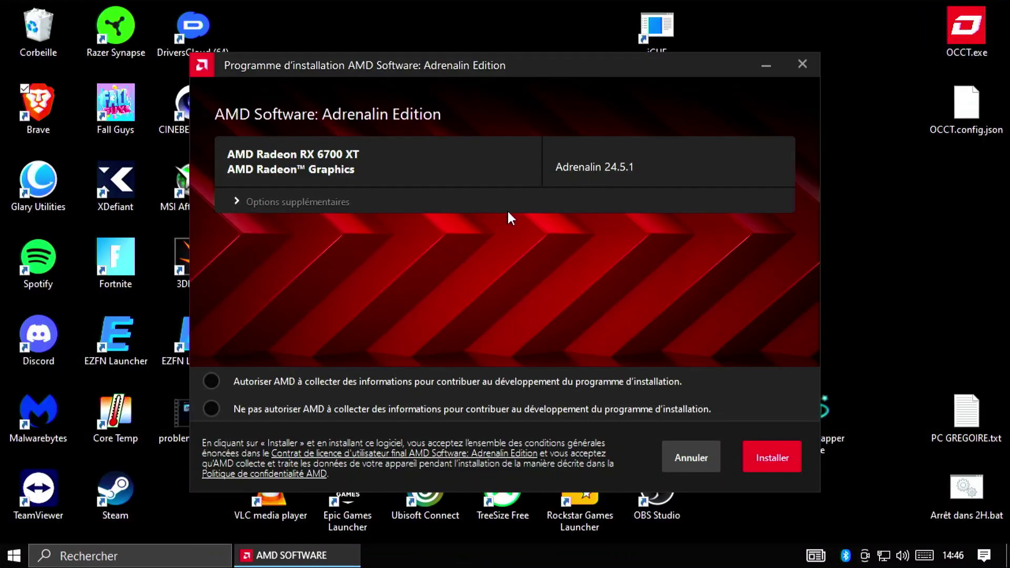
- Decline AMD's installer data collection, install Adrenalin 24.5.1 and finish the setup with AMD Software set to launch
{"action": "left_click", "coordinate": [237, 410]}
{"action": "left_click_drag", "start_coordinate": [507, 80], "coordinate": [473, 69]}
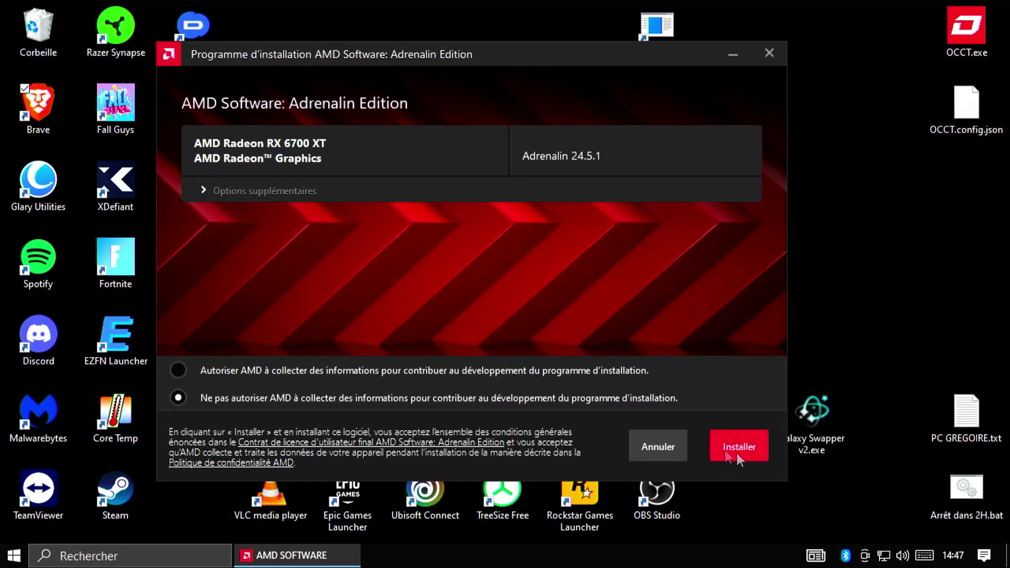
{"action": "left_click", "coordinate": [739, 448]}
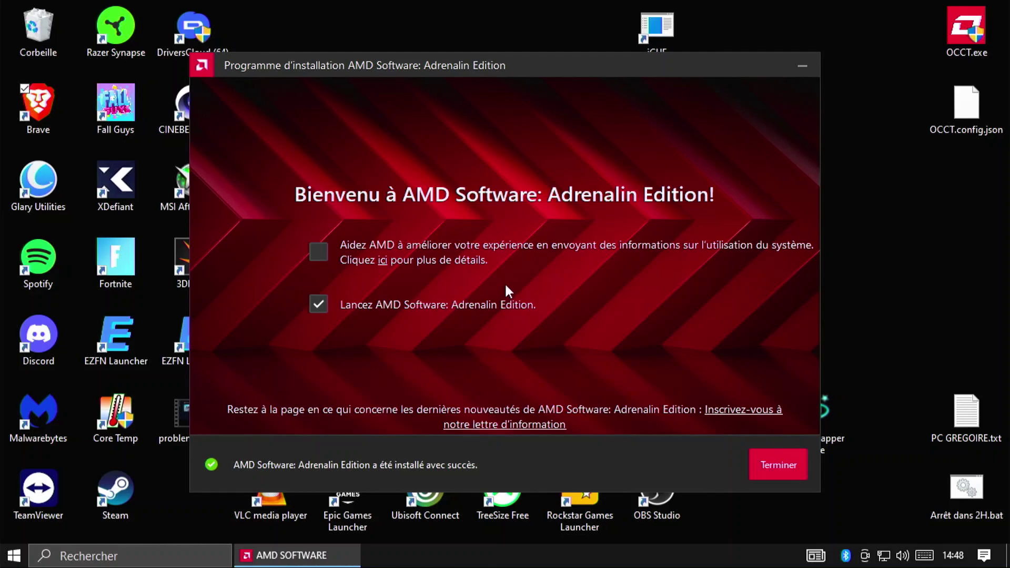
{"action": "left_click", "coordinate": [773, 474]}
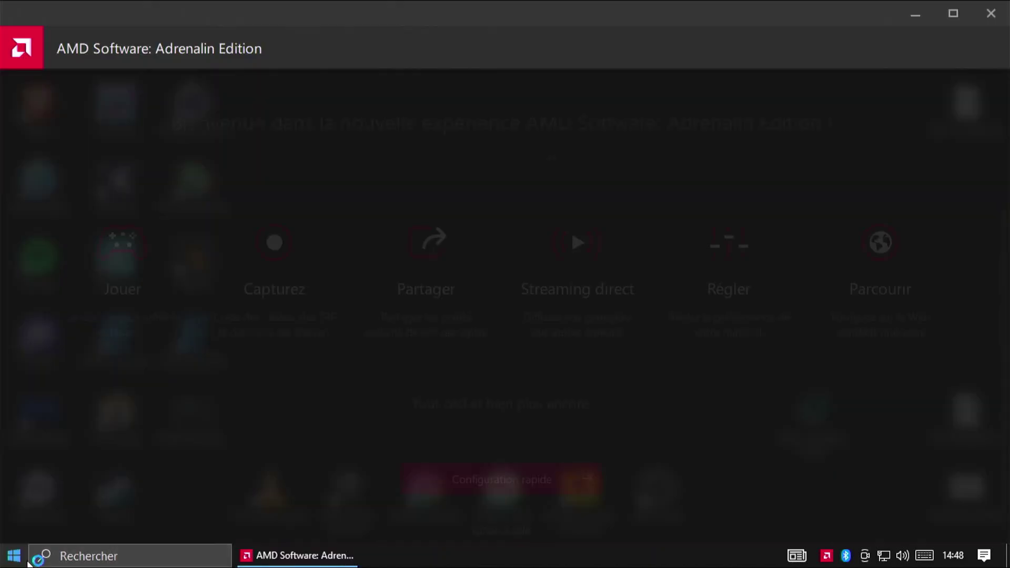
- Restart the computer to complete the driver installation
{"action": "left_click", "coordinate": [13, 556]}
{"action": "mouse_move", "coordinate": [21, 529]}
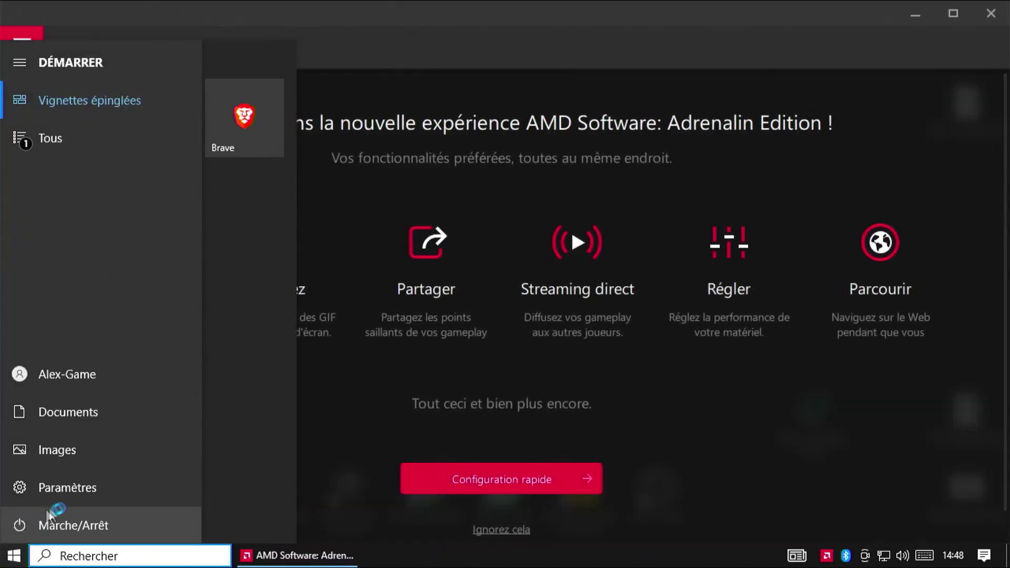
{"action": "left_click", "coordinate": [69, 524]}
{"action": "left_click", "coordinate": [96, 485]}
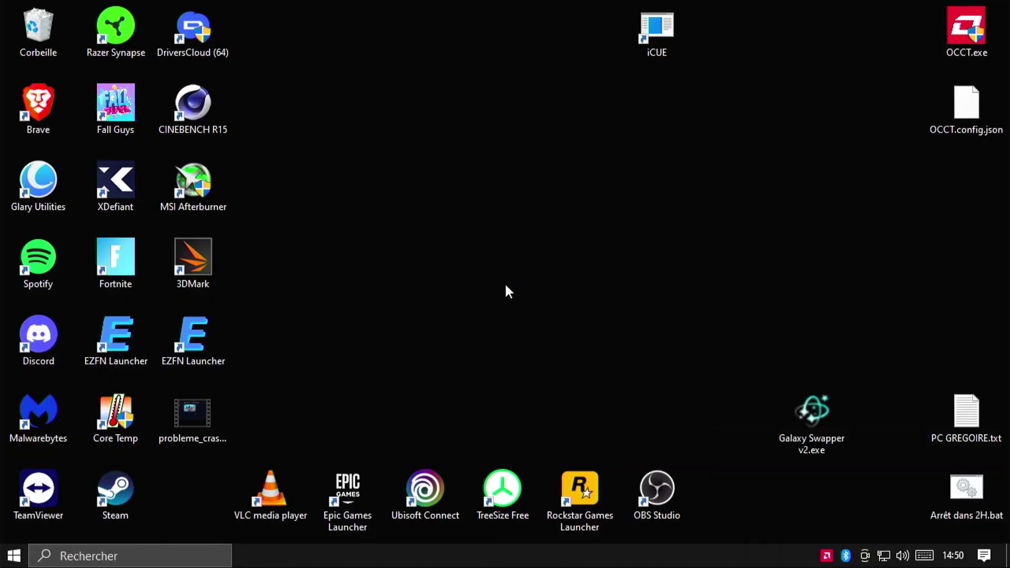
- Open AMD Software: Adrenalin Edition, skip its quick configuration and check the installed driver version for updates
{"action": "right_click", "coordinate": [827, 556]}
{"action": "left_click", "coordinate": [850, 512]}
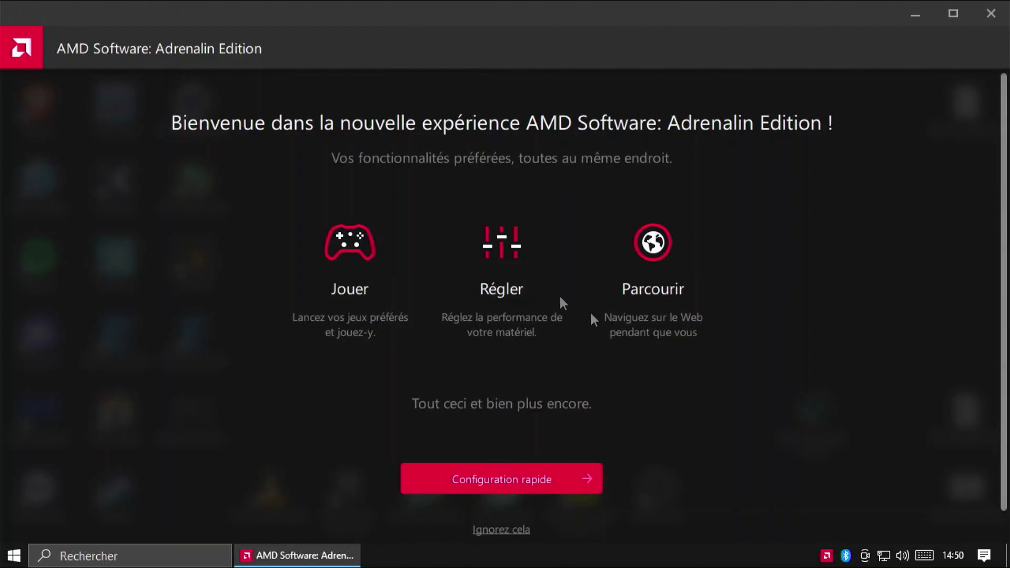
{"action": "left_click", "coordinate": [517, 529]}
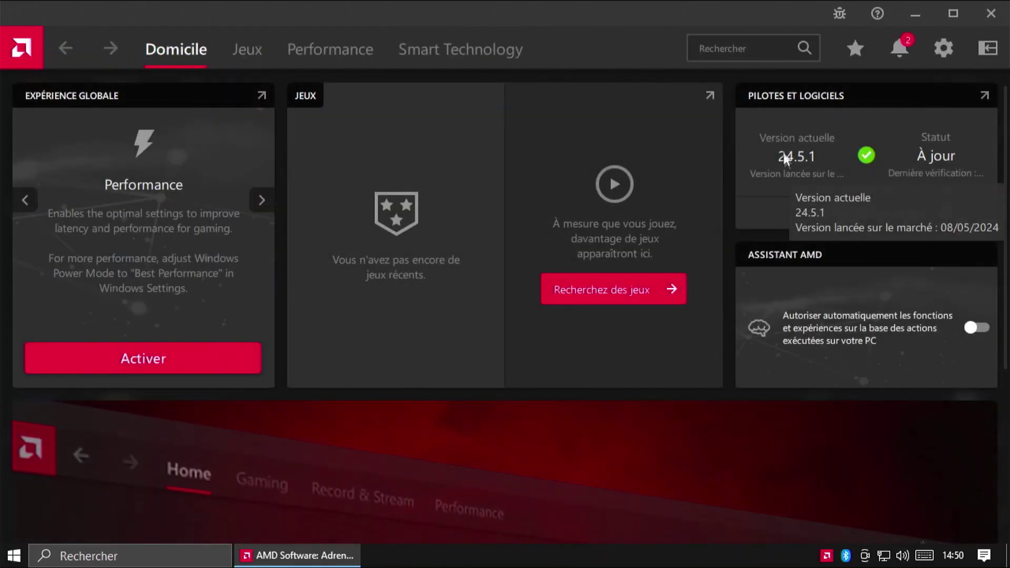
{"action": "left_click", "coordinate": [863, 215]}
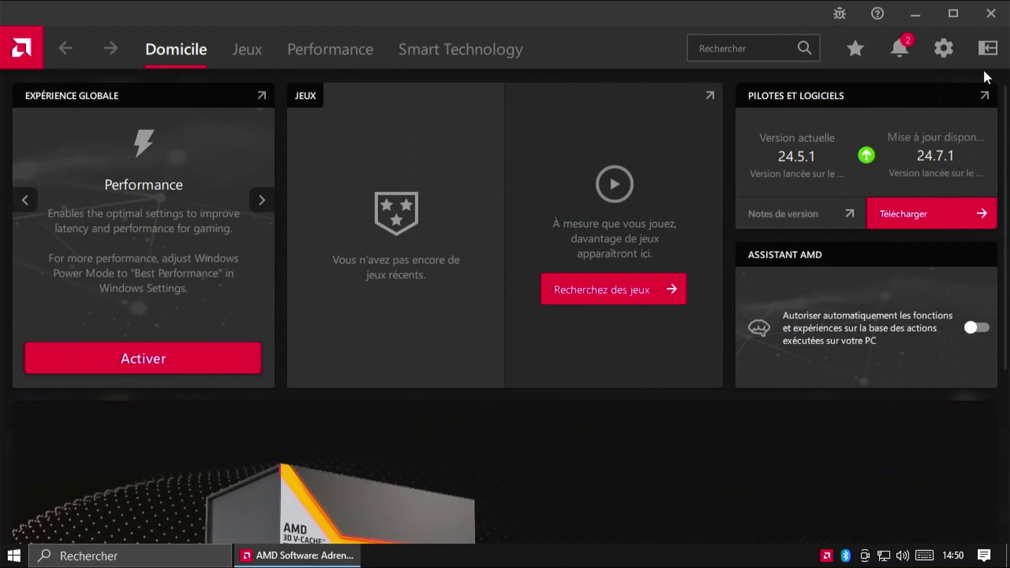
- Set the update check in the AMD Software system settings to manual and minimize the window
{"action": "left_click", "coordinate": [984, 95]}
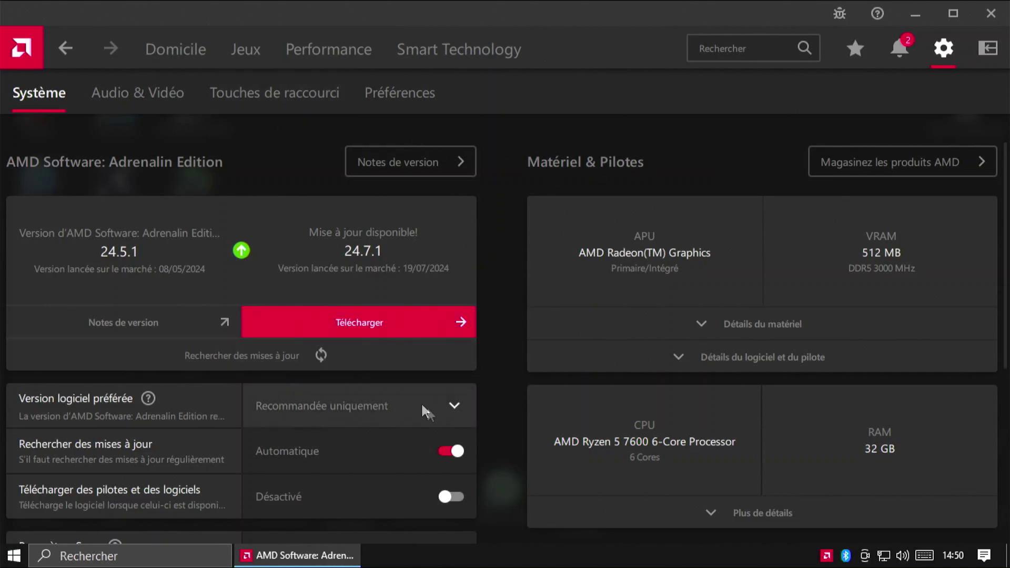
{"action": "left_click", "coordinate": [458, 453]}
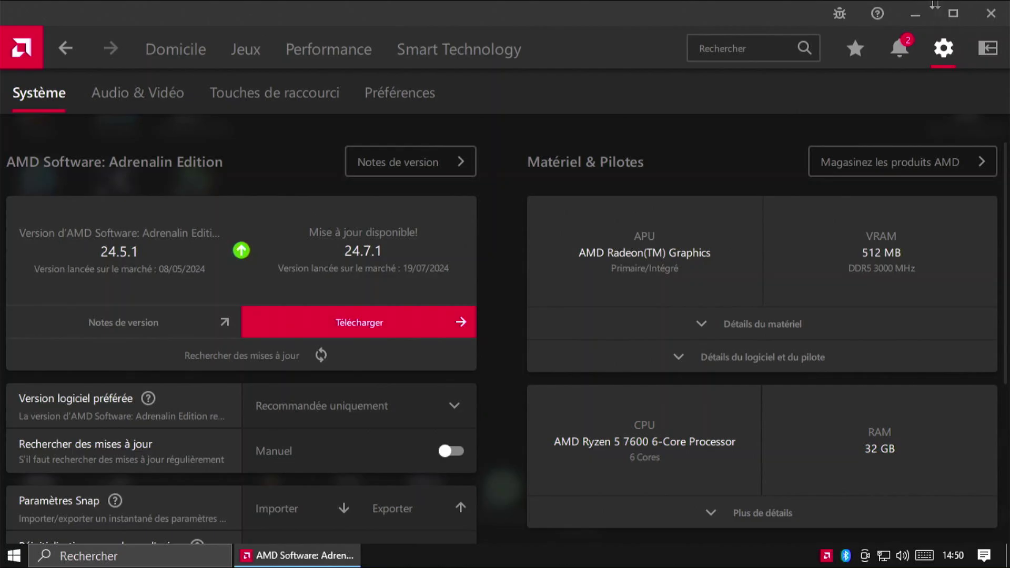
{"action": "left_click", "coordinate": [918, 18]}
- Launch Fortnite Season 7 from the EZFN Launcher, allowing Easy Anti-Cheat Service, and start Solo matchmaking
{"action": "double_click", "coordinate": [179, 345]}
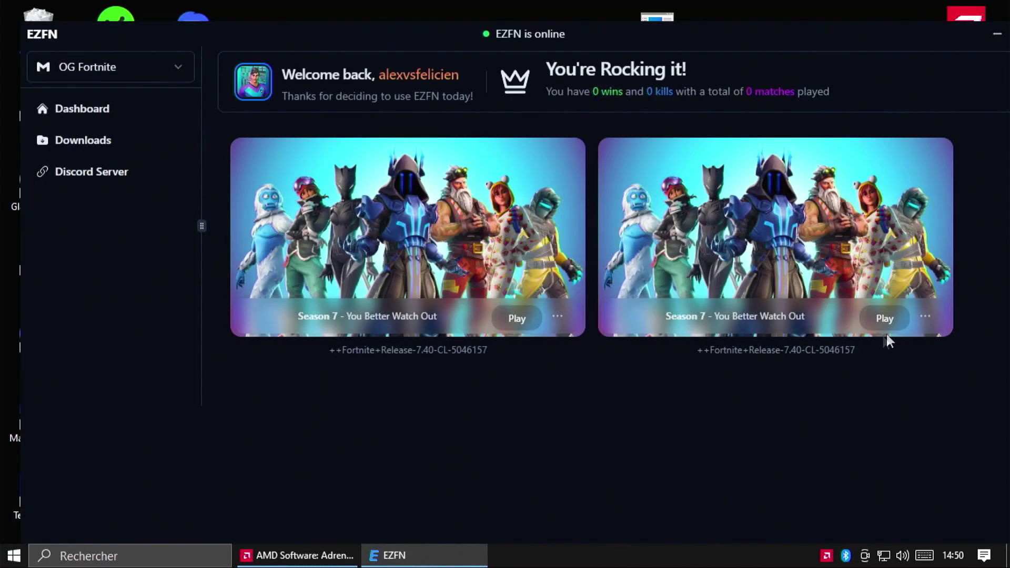
{"action": "left_click", "coordinate": [885, 321]}
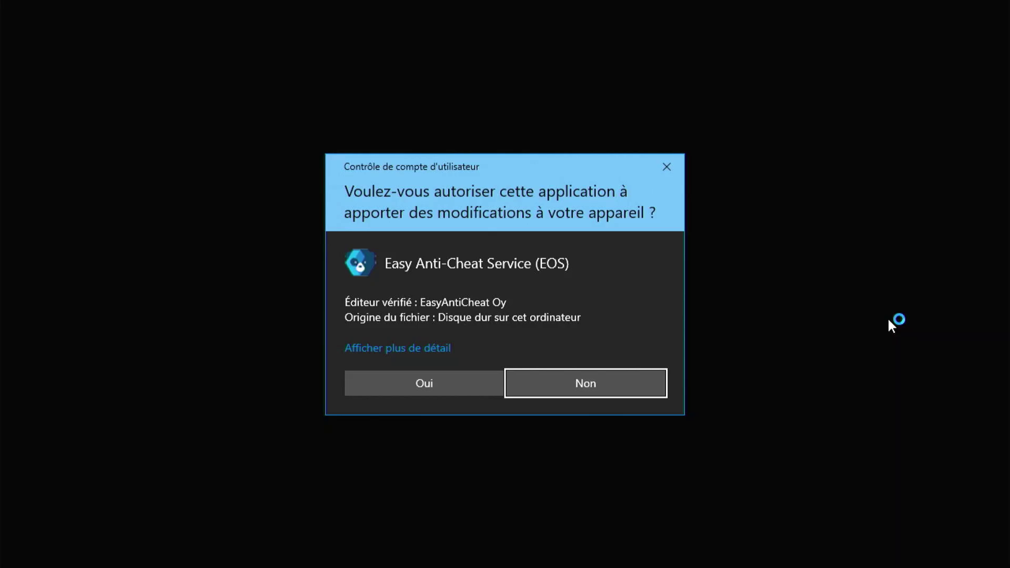
{"action": "key", "text": "Left"}
{"action": "key", "text": "Return"}
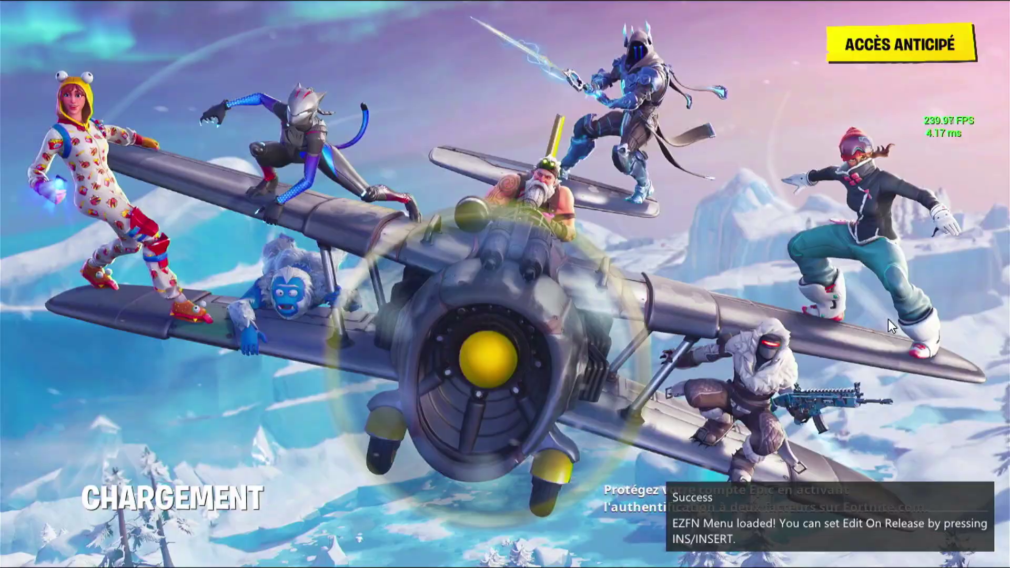
{"action": "left_click", "coordinate": [266, 335]}
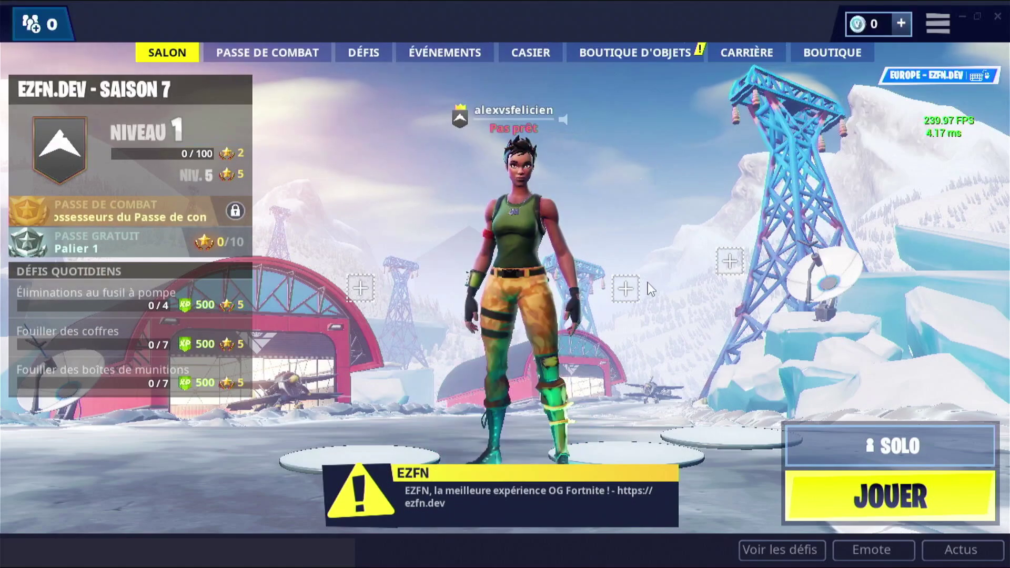
{"action": "left_click", "coordinate": [926, 484]}
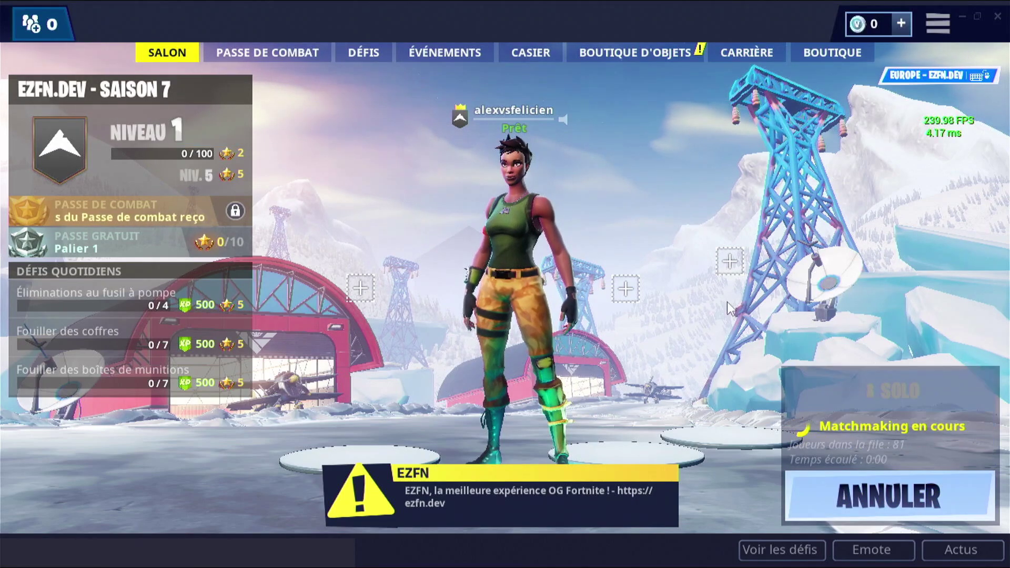
- Quit Fortnite, confirming the exit, and close the EZFN launcher
{"action": "left_click", "coordinate": [996, 21]}
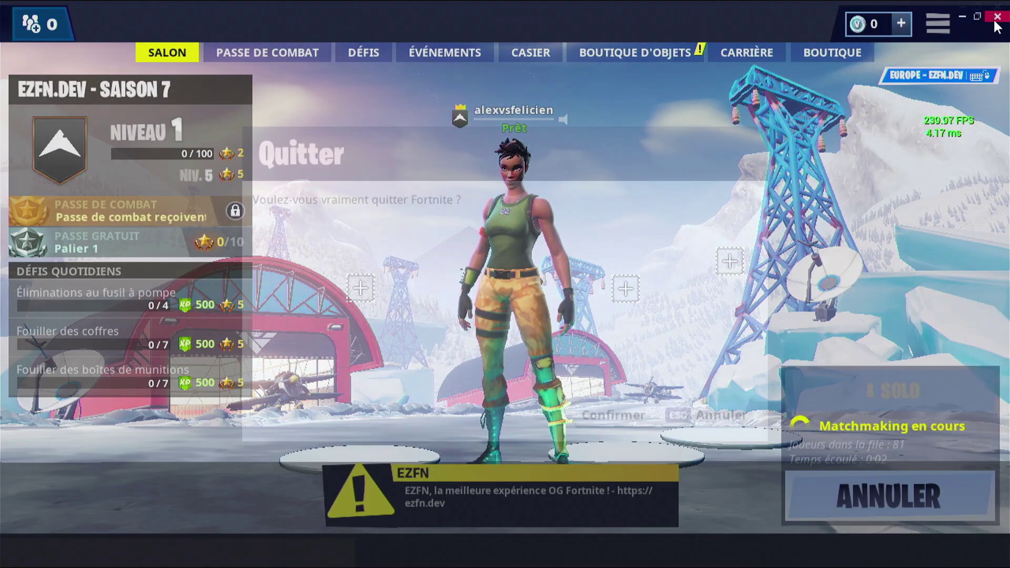
{"action": "left_click", "coordinate": [613, 415]}
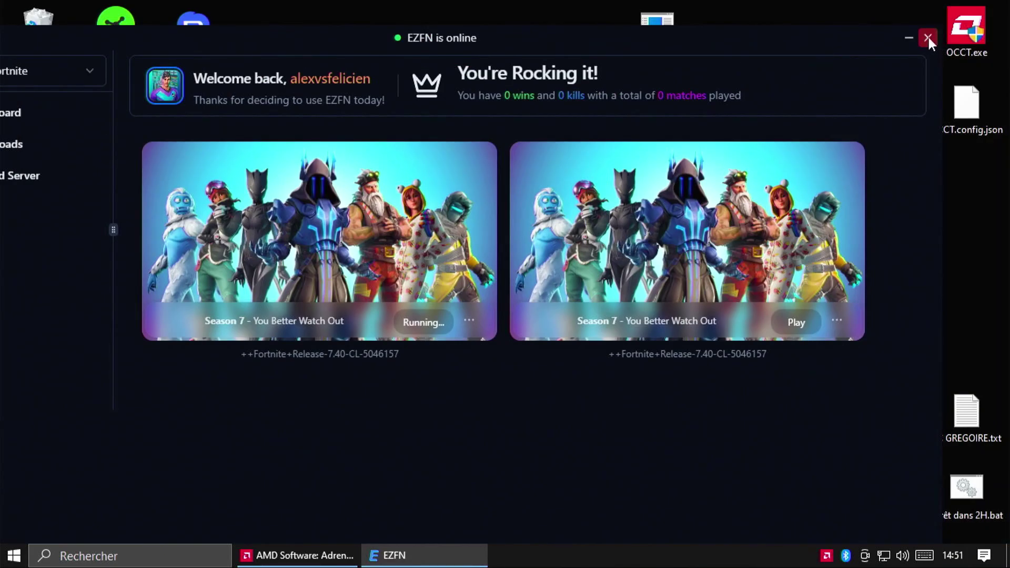
{"action": "left_click", "coordinate": [928, 37]}
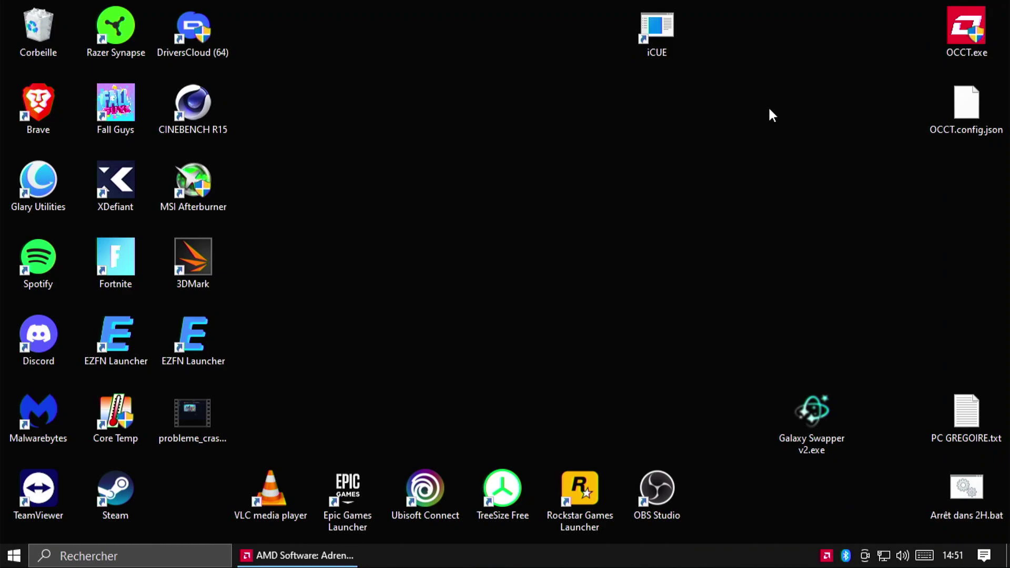